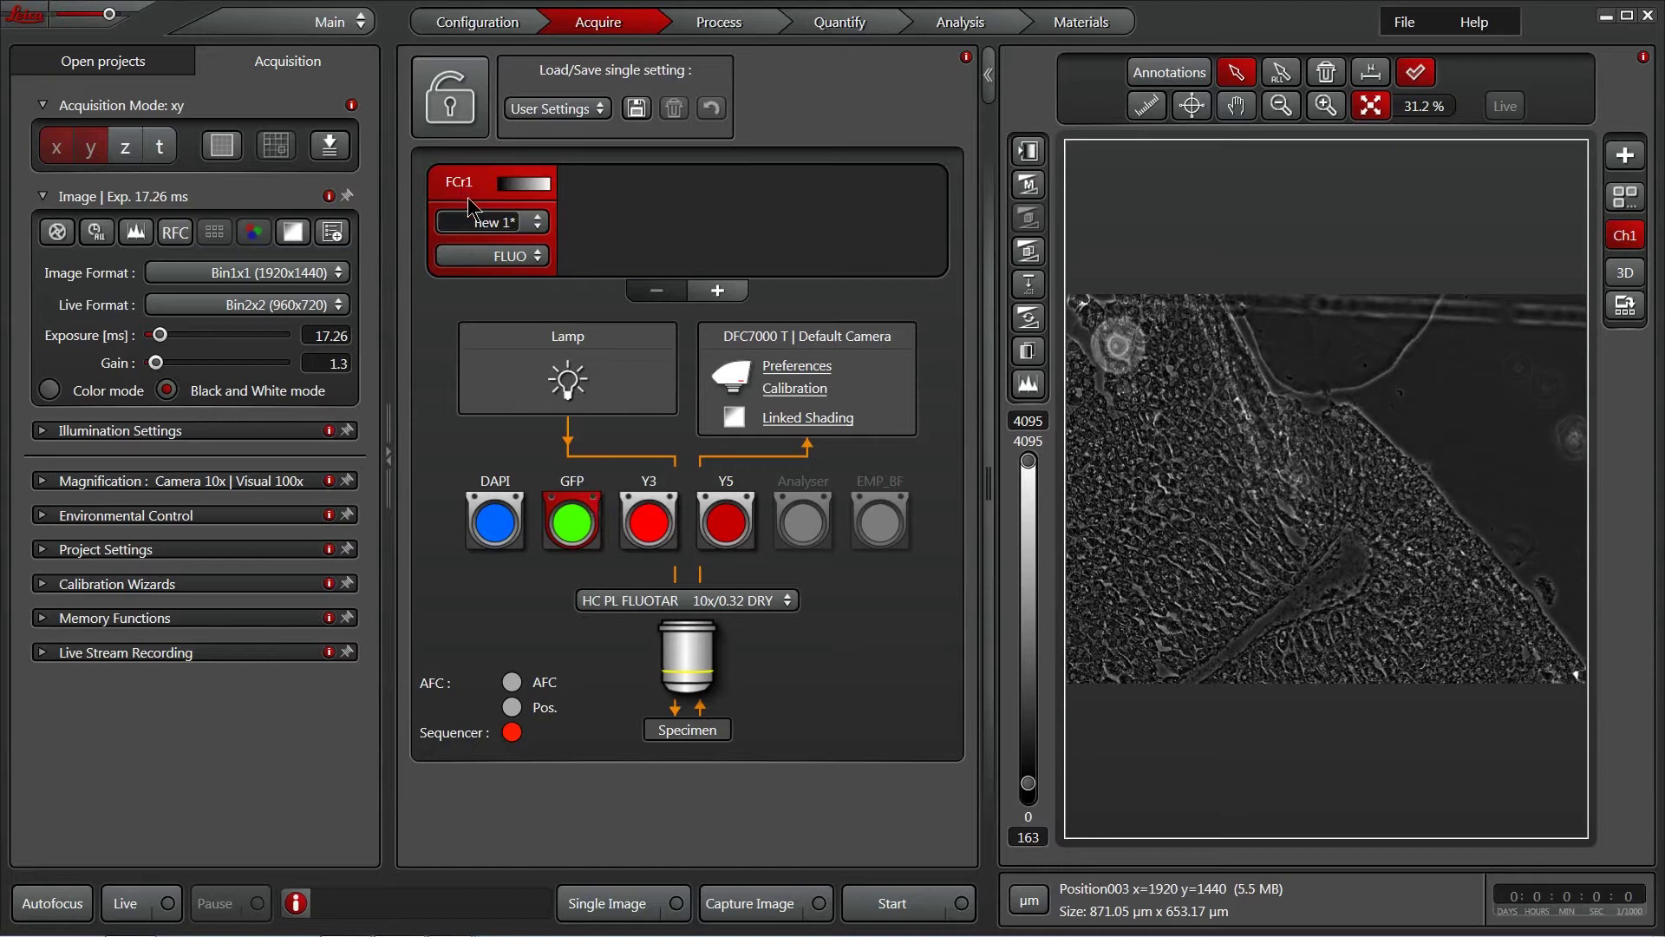
# - Try the Y3 filter cube, then return the first fluorescence channel to GFP
pyautogui.click(637, 497)
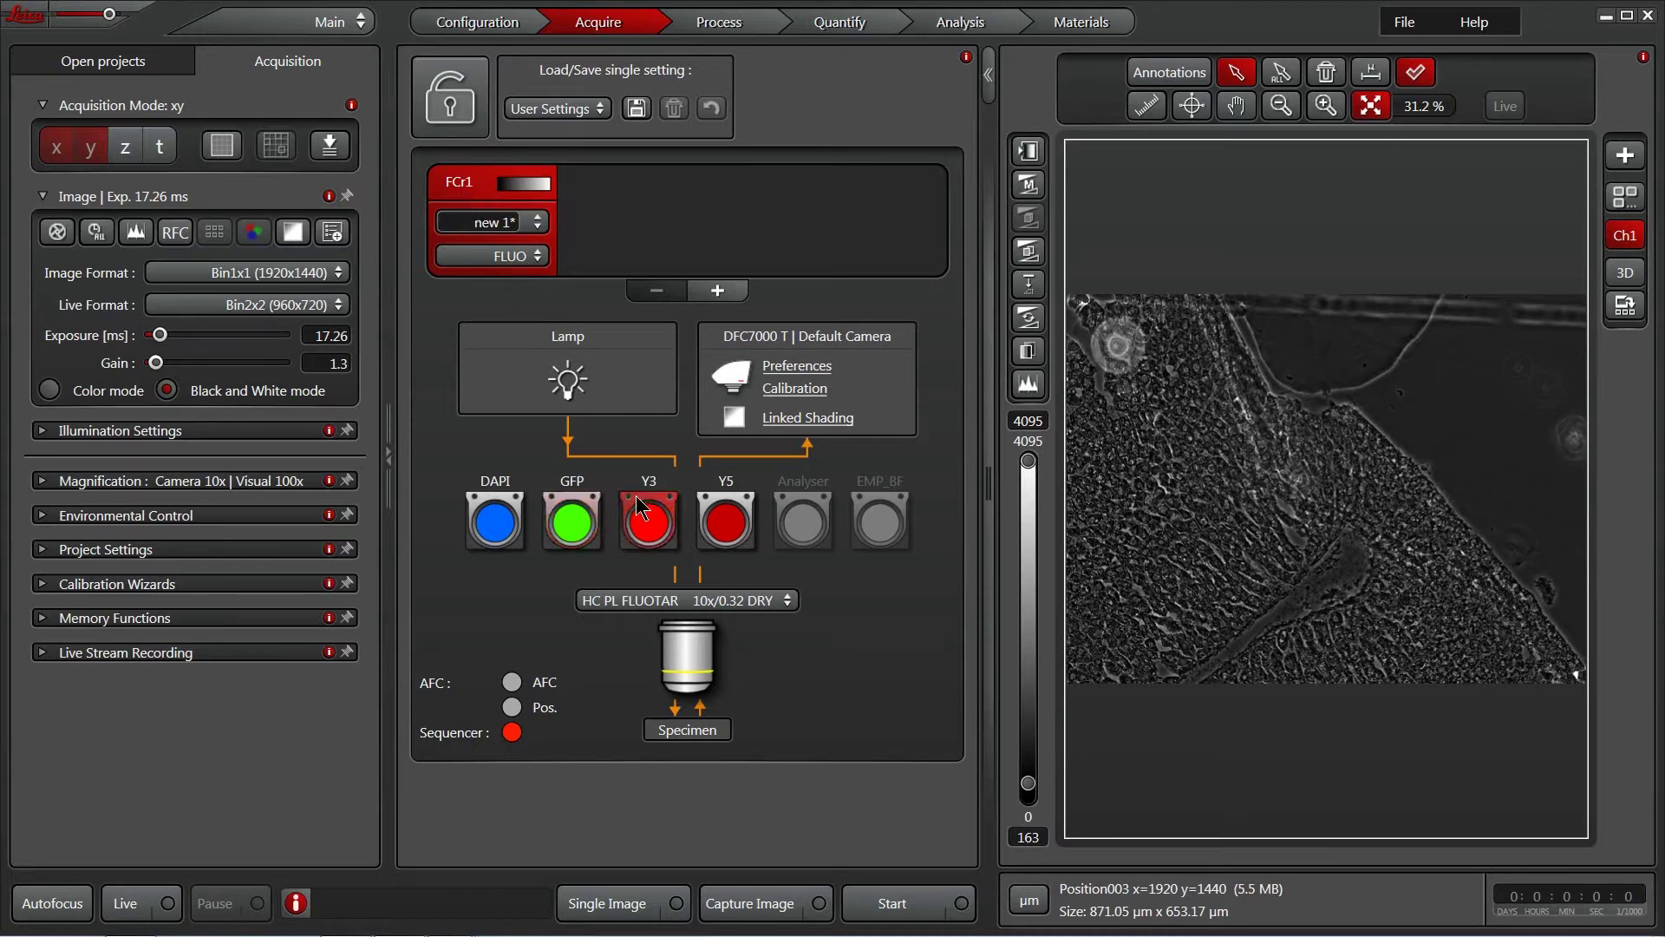
pyautogui.click(569, 491)
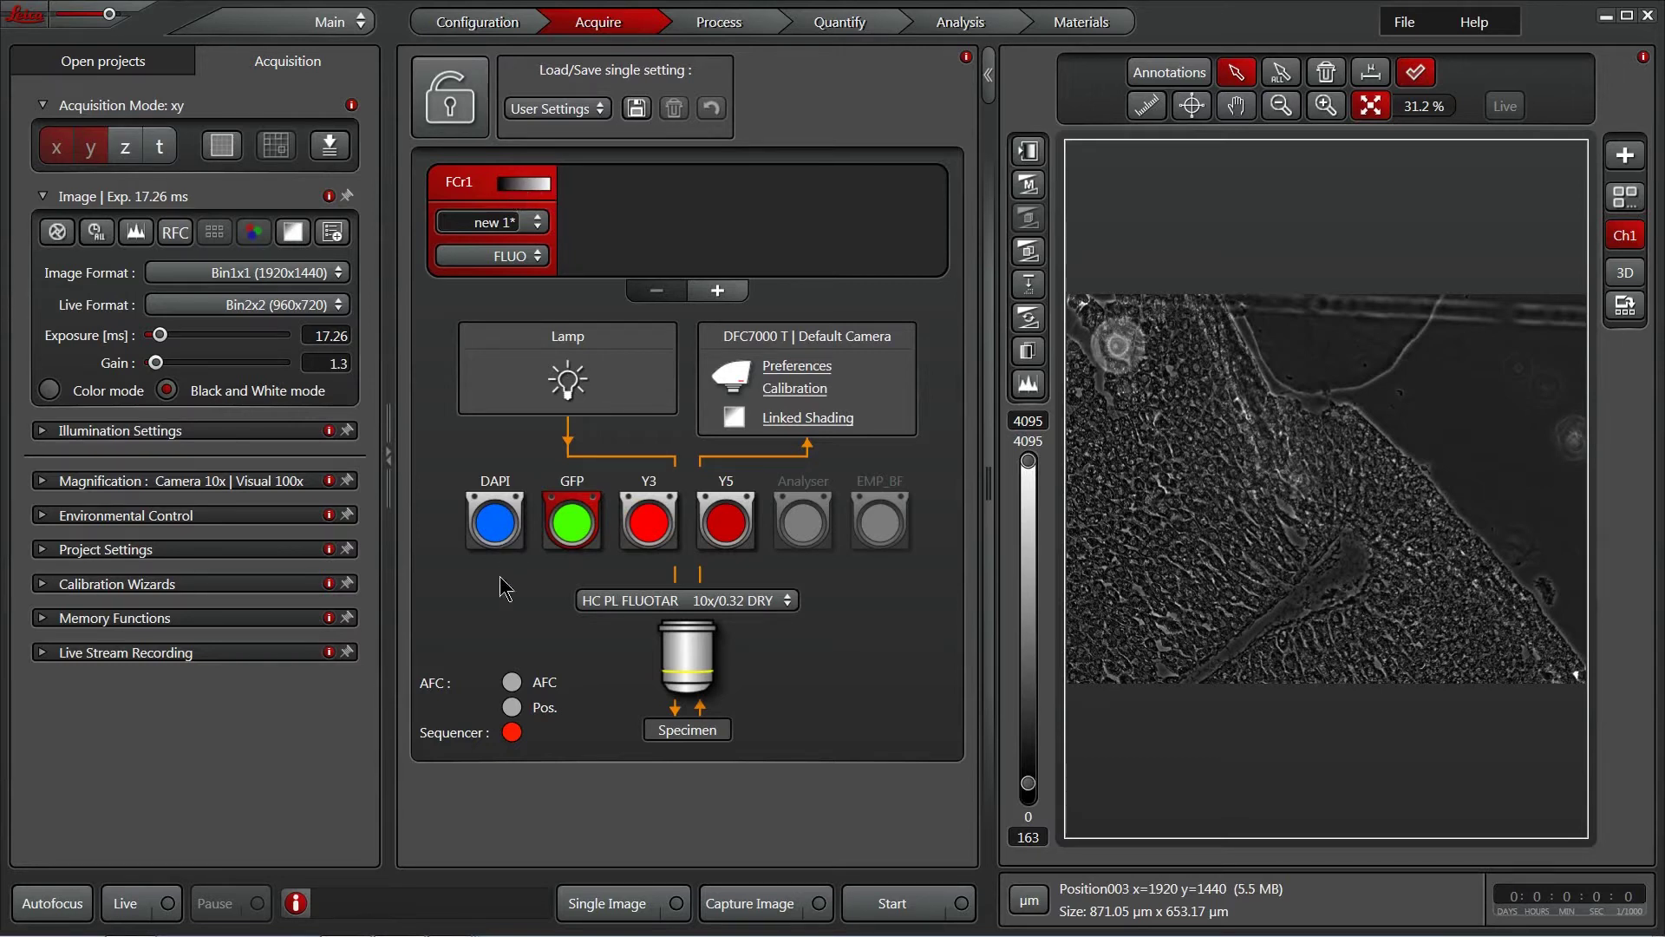
pyautogui.moveTo(450, 928)
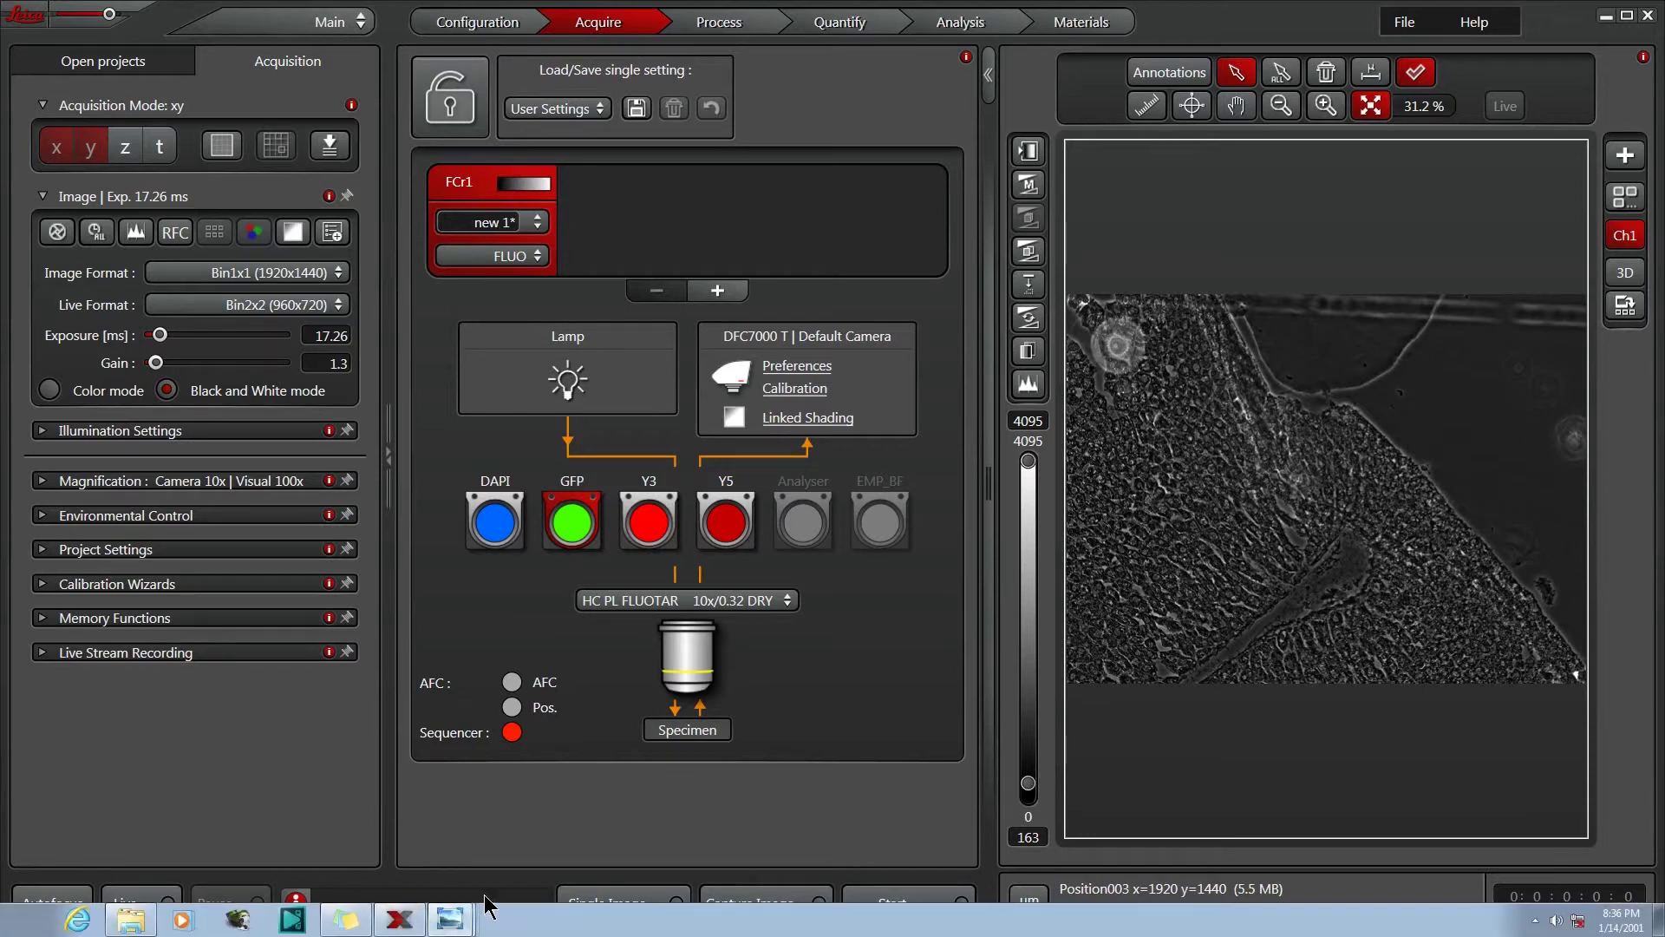
# - Check the colour list in the ChannelPsuodo.png reference screenshot, then close Photo Viewer
pyautogui.click(449, 918)
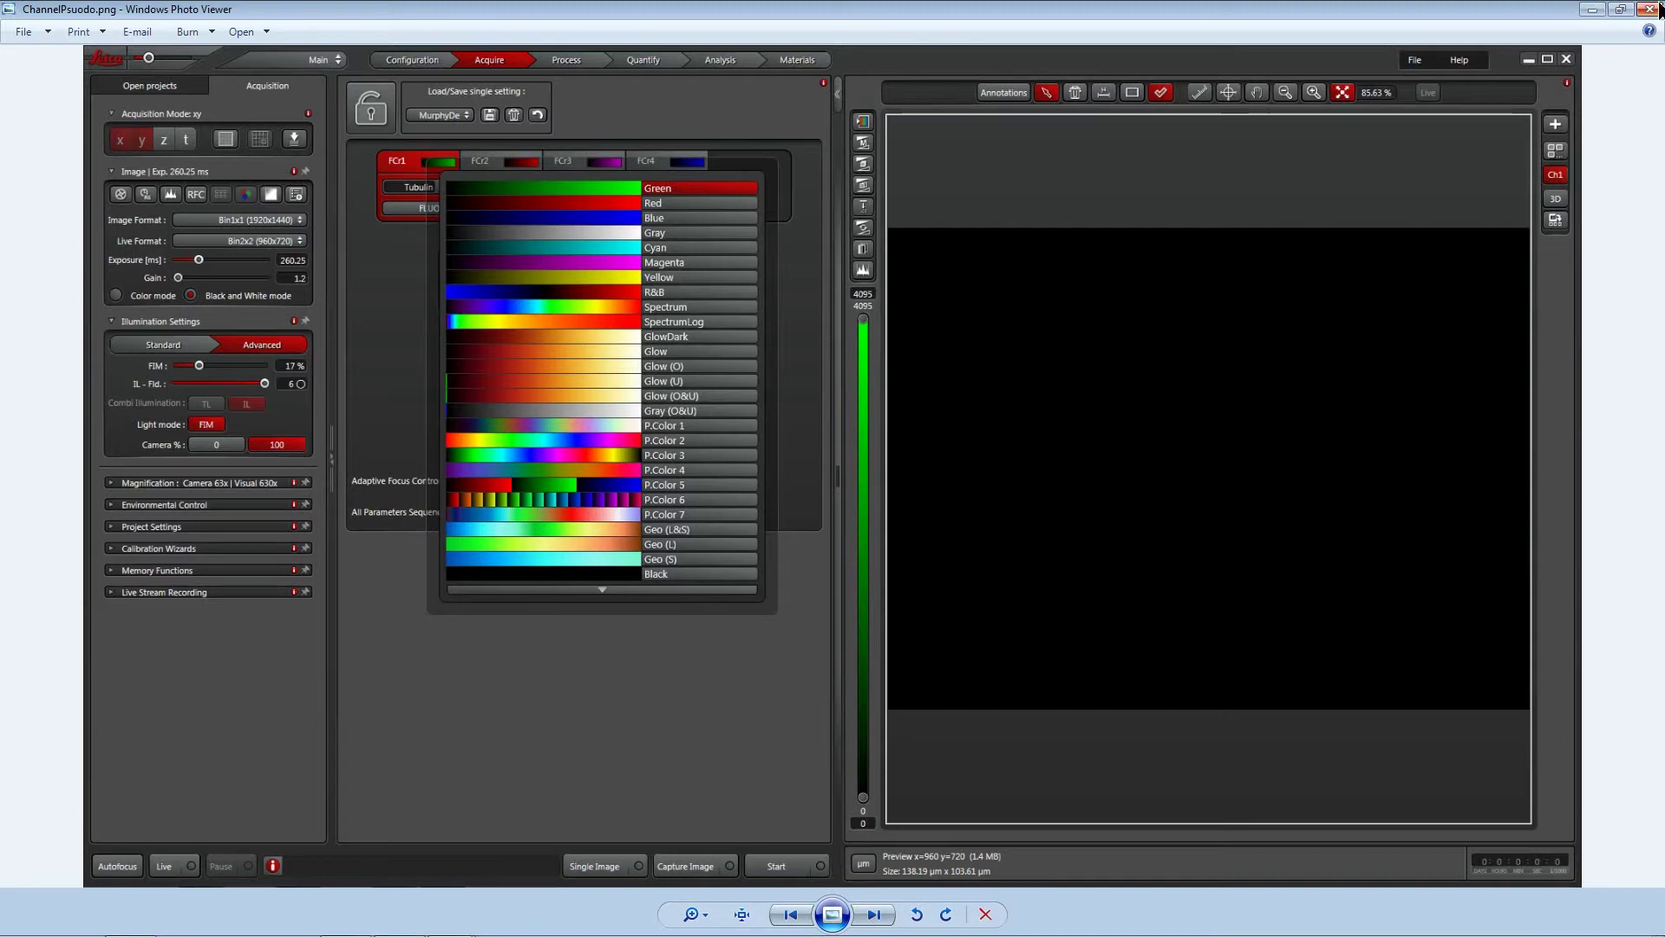
pyautogui.click(1594, 9)
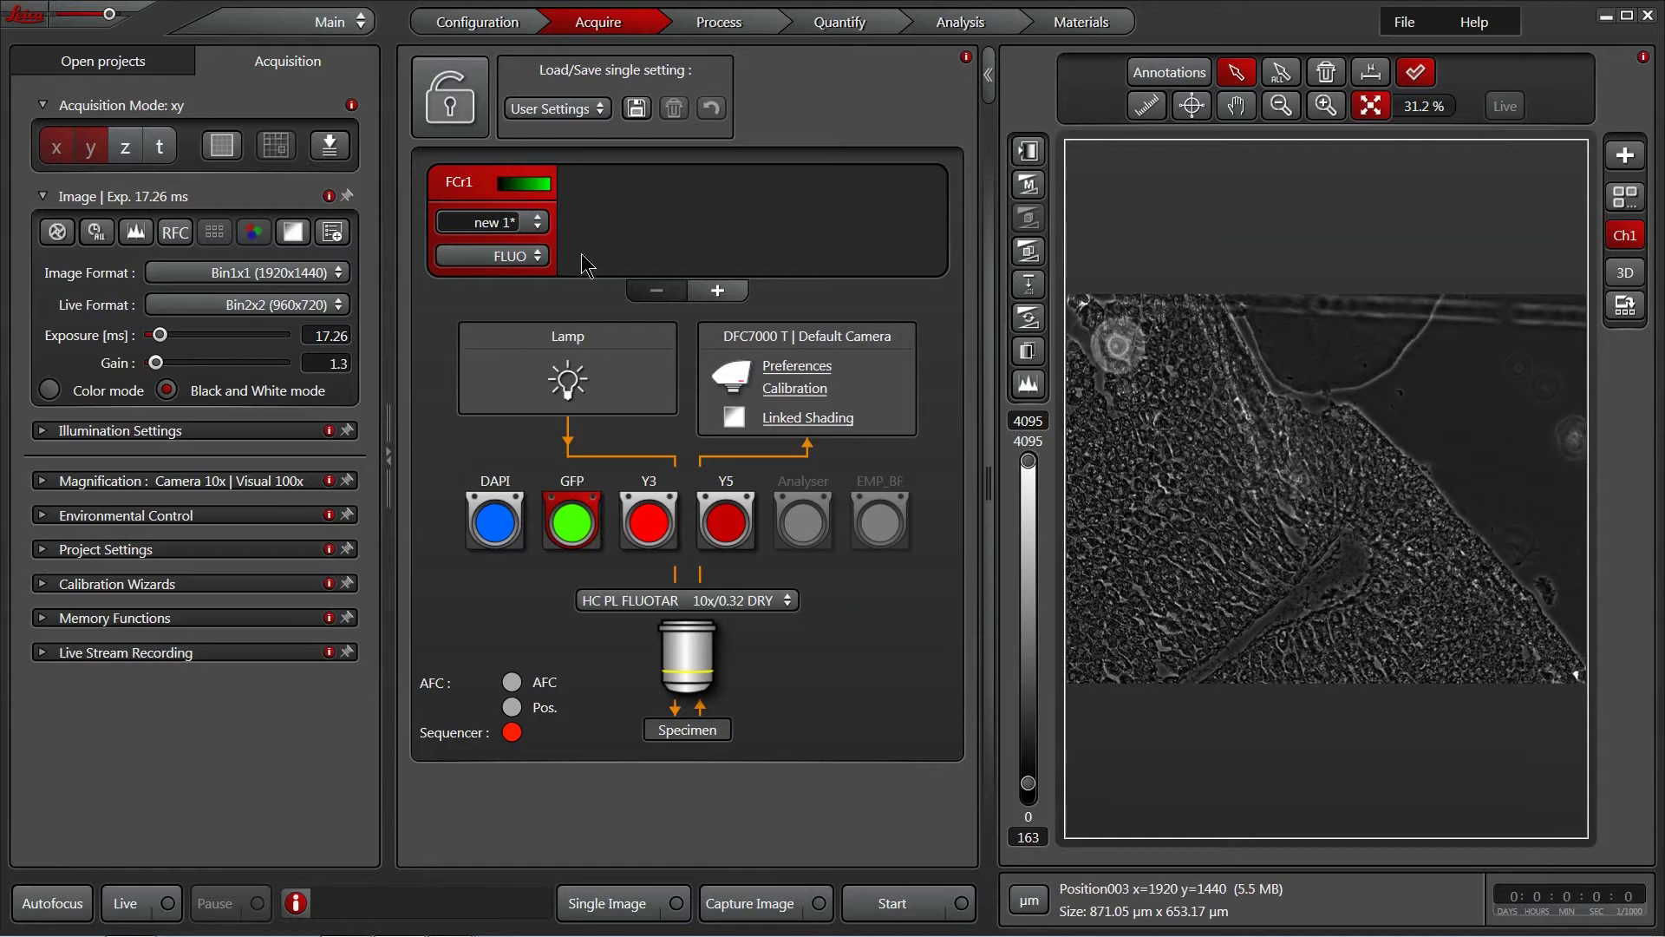
# - Replace the FCr1 setting name 'new 1' with 'Tubulin'
pyautogui.tripleClick(504, 214)
pyautogui.click(514, 224)
pyautogui.moveTo(454, 224); pyautogui.dragTo(545, 241)
pyautogui.write('Tubulin')
pyautogui.moveTo(453, 933)
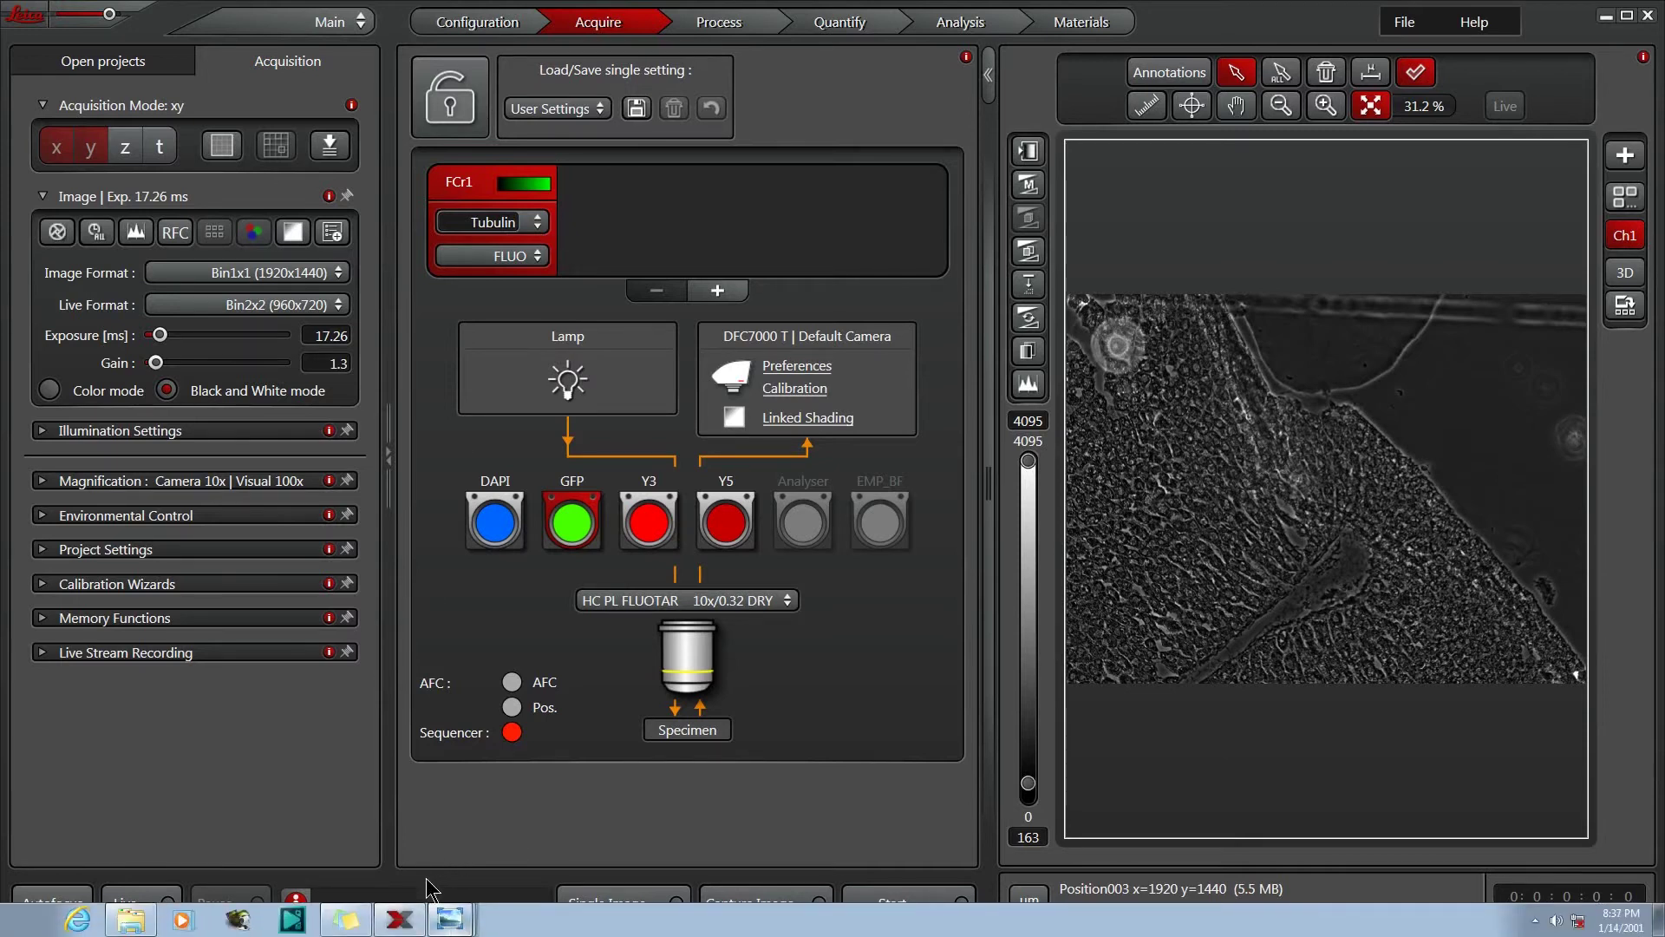
pyautogui.click(450, 918)
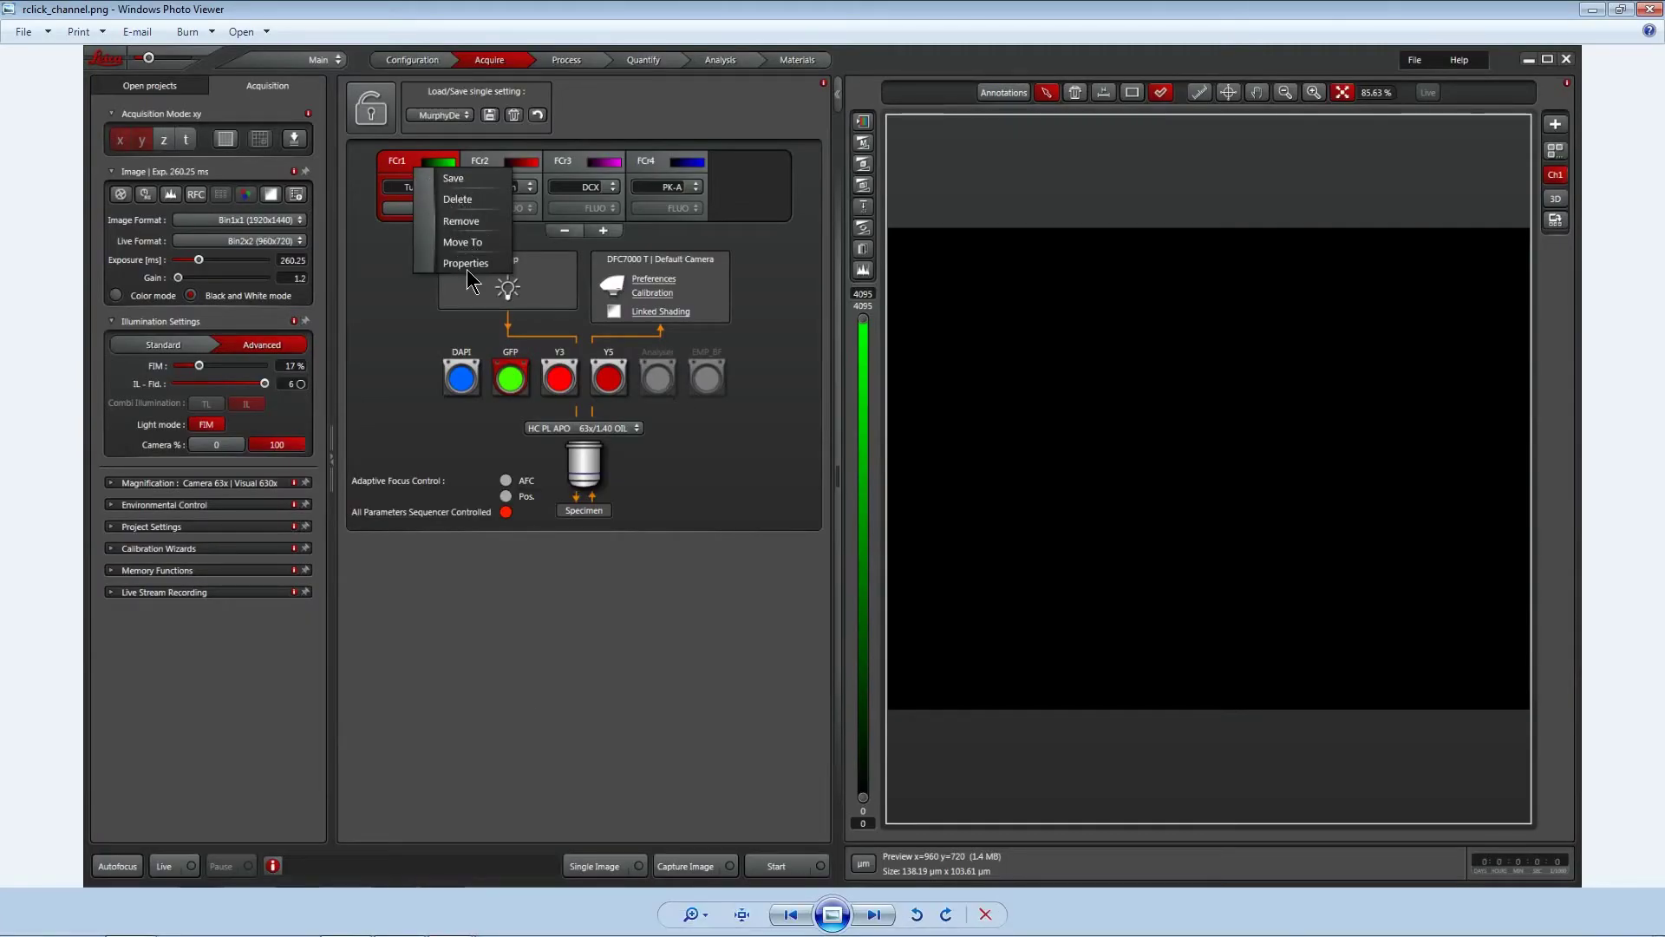
pyautogui.click(1650, 13)
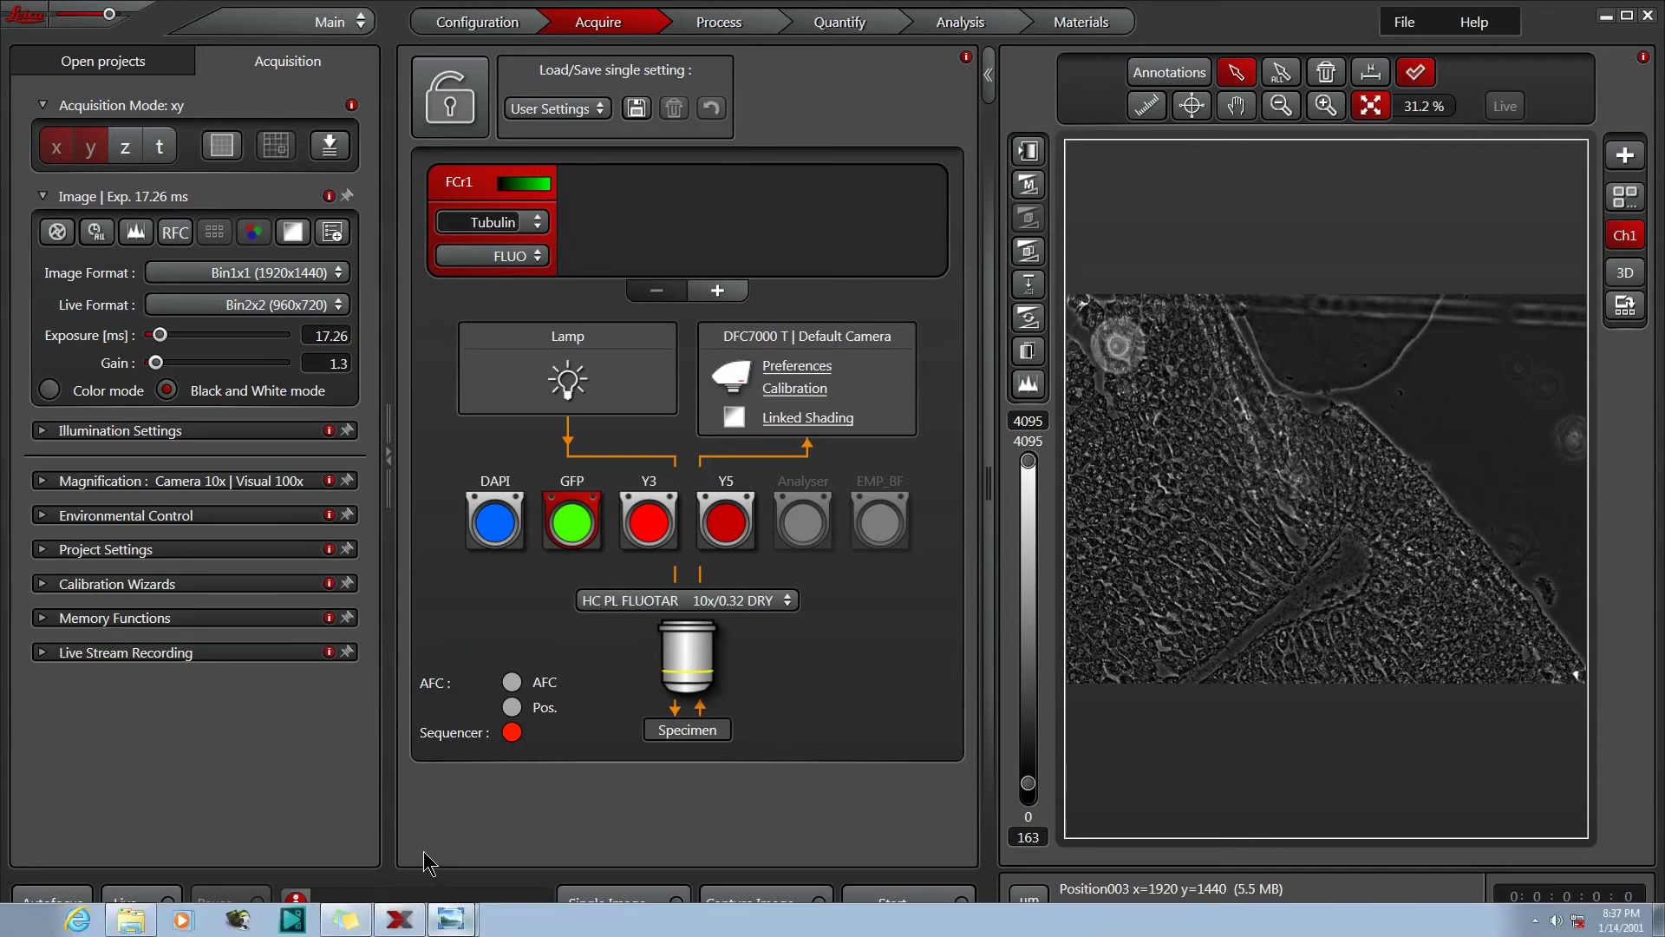
pyautogui.hotkey('alt', 'Tab')
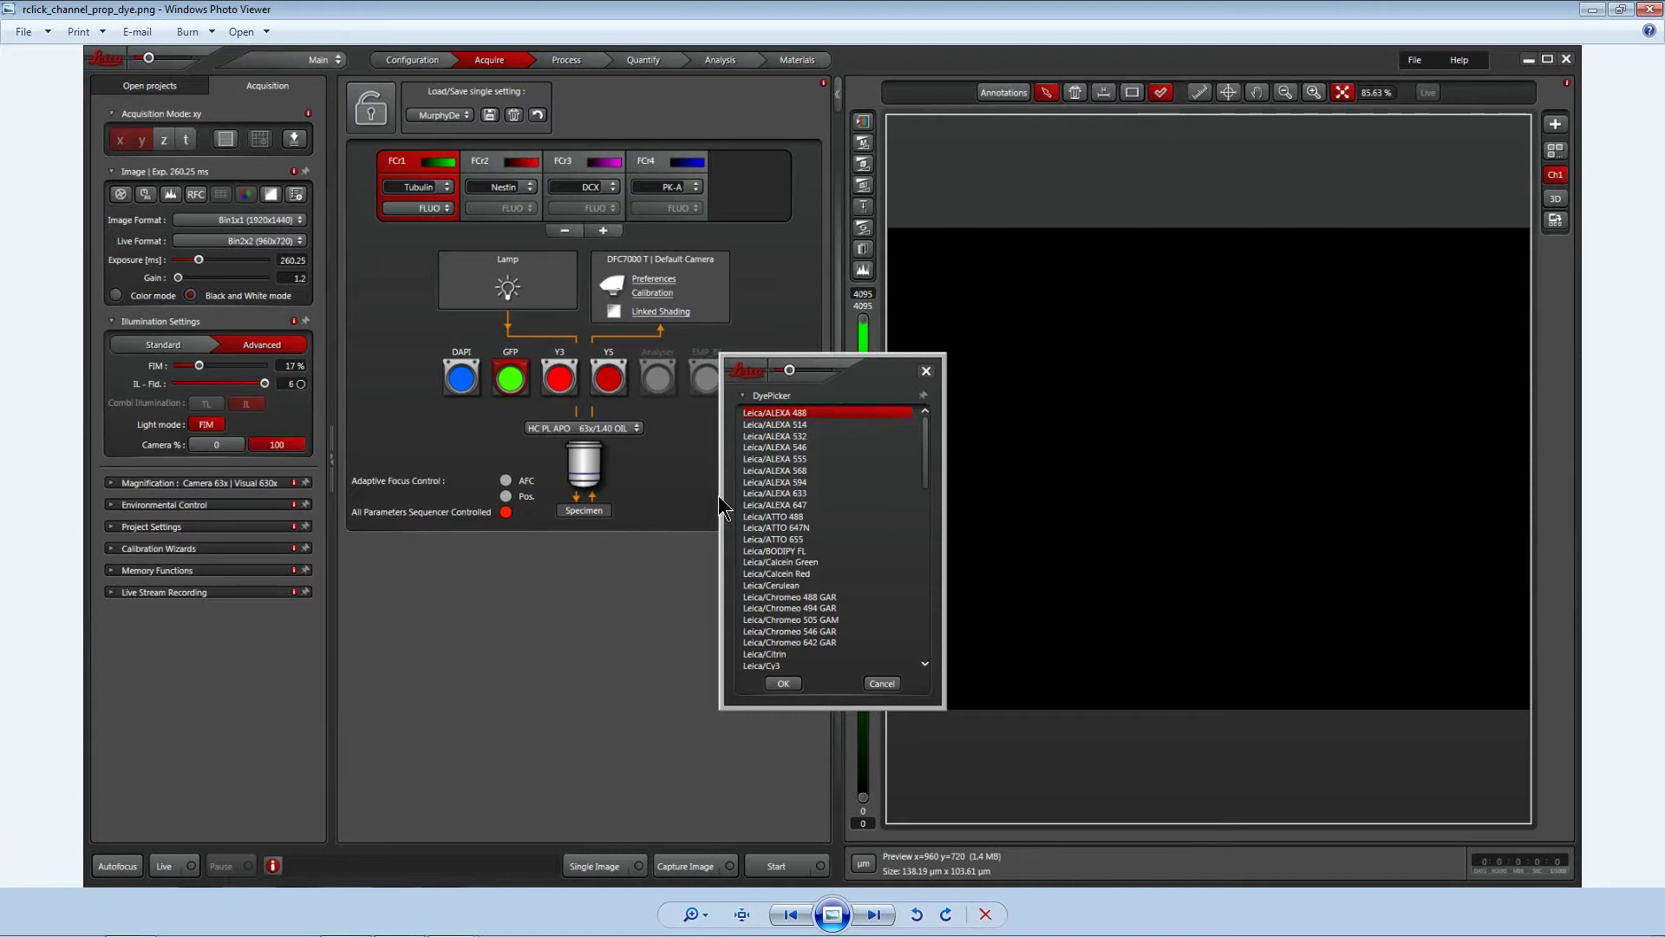
pyautogui.click(1592, 15)
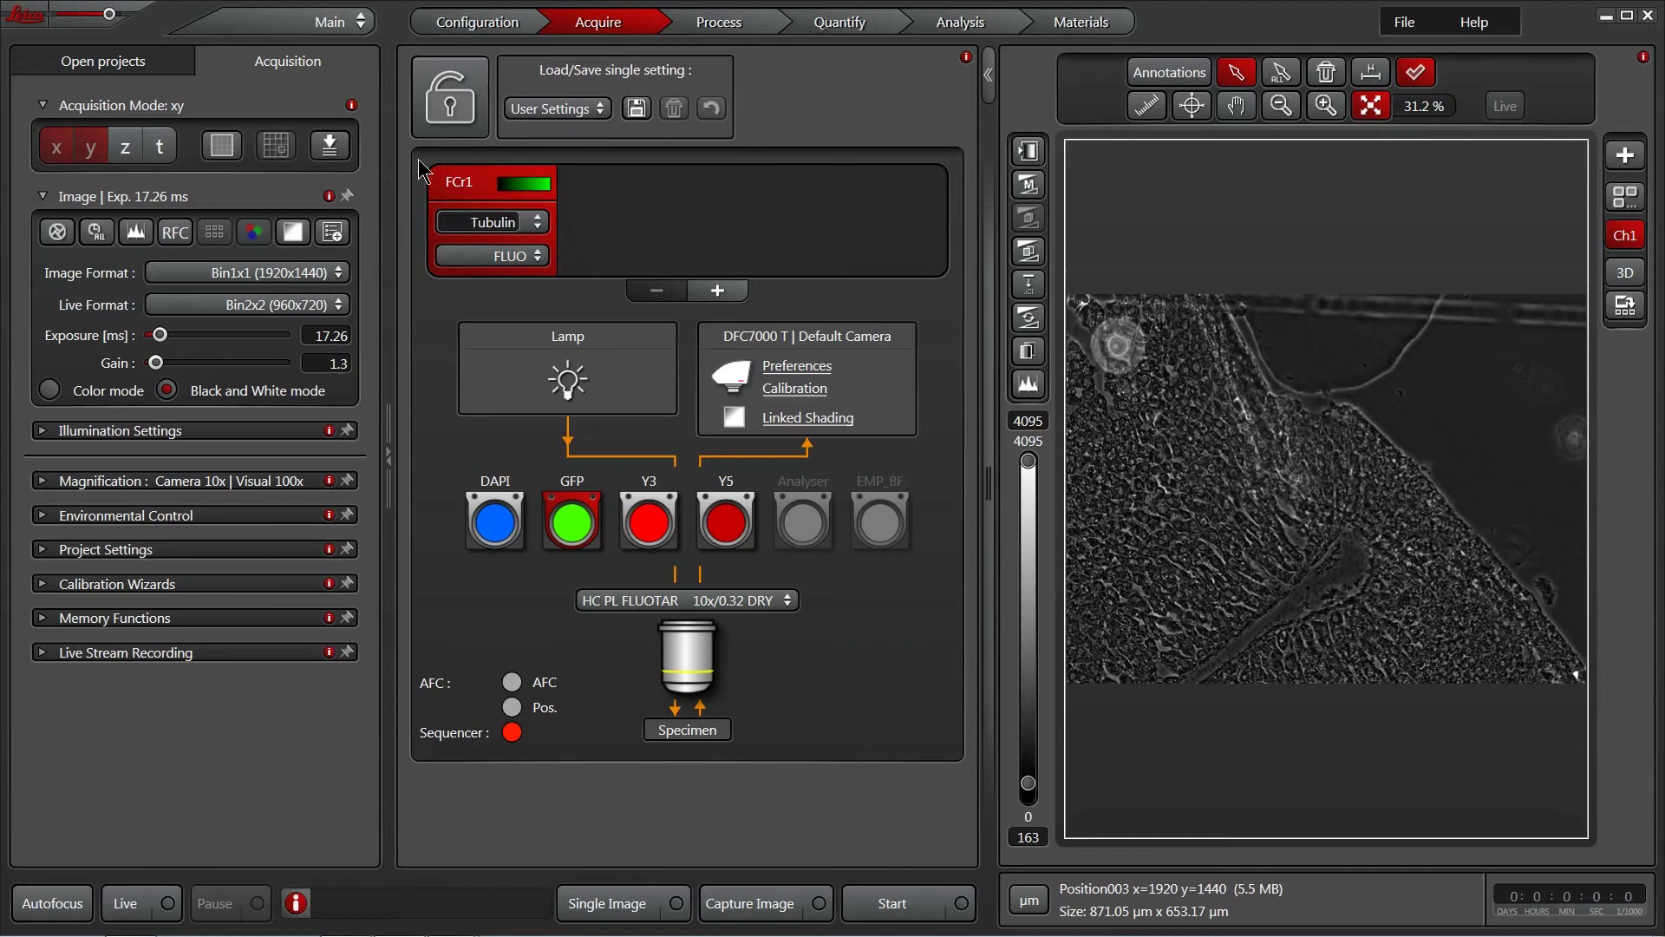
# - Confirm Leica ALEXA 488 as the Tubulin channel's dye
pyautogui.click(515, 235)
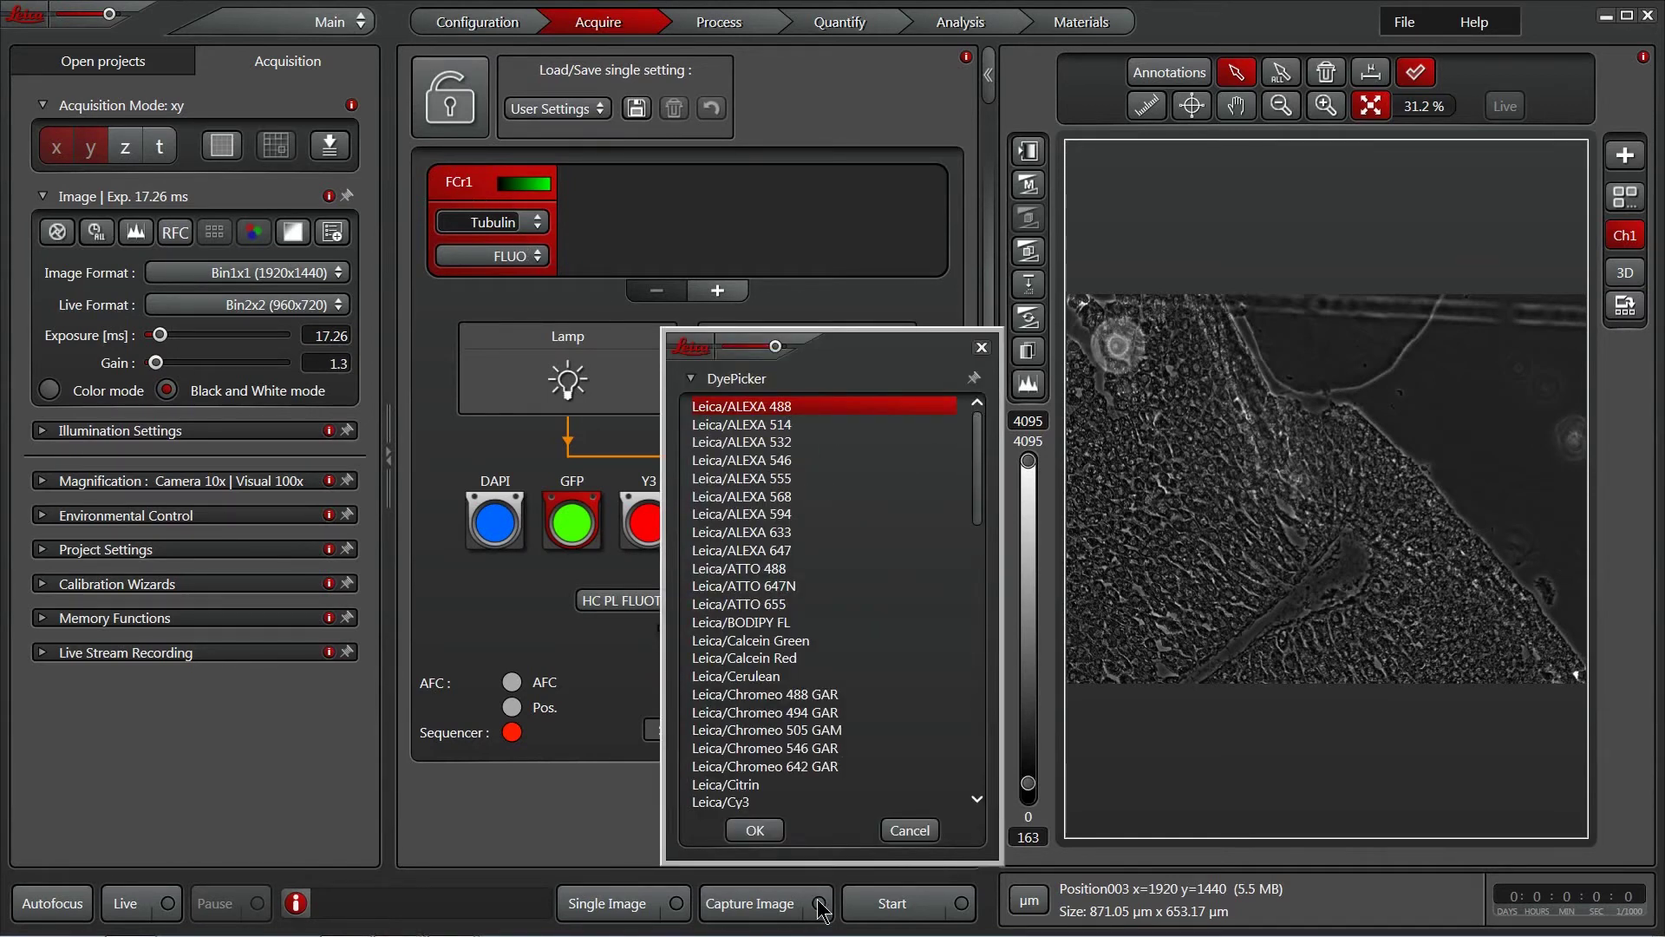
pyautogui.click(754, 830)
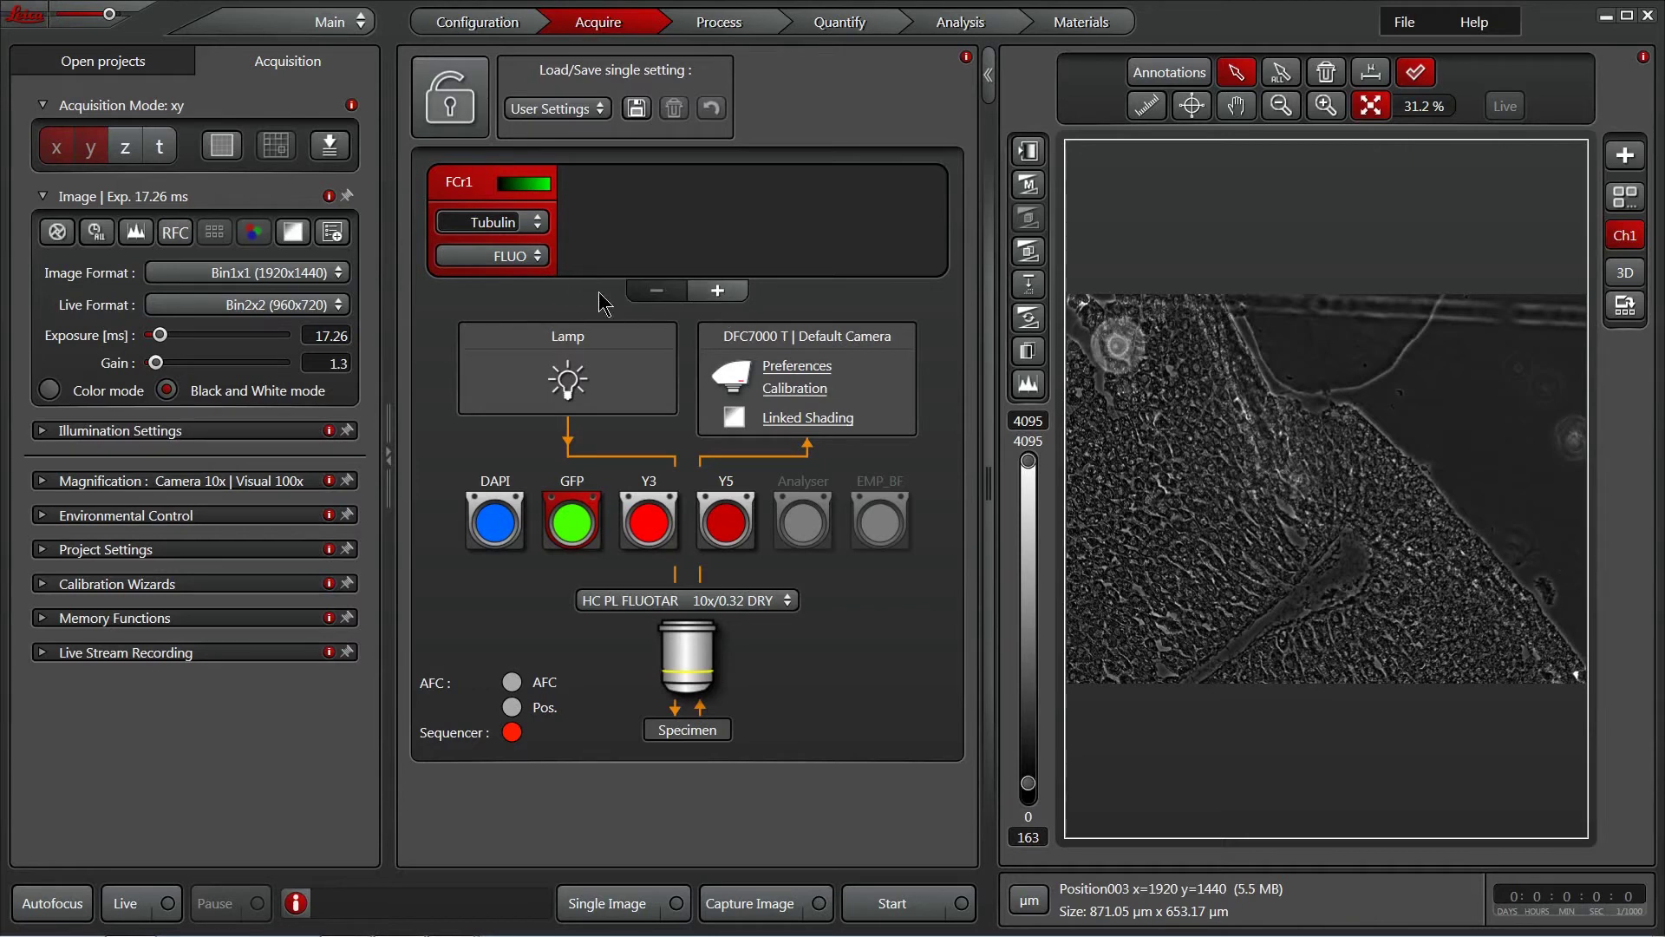
# - Add channel FCr2 on the Y3 filter cube and name it Nestin
pyautogui.click(718, 291)
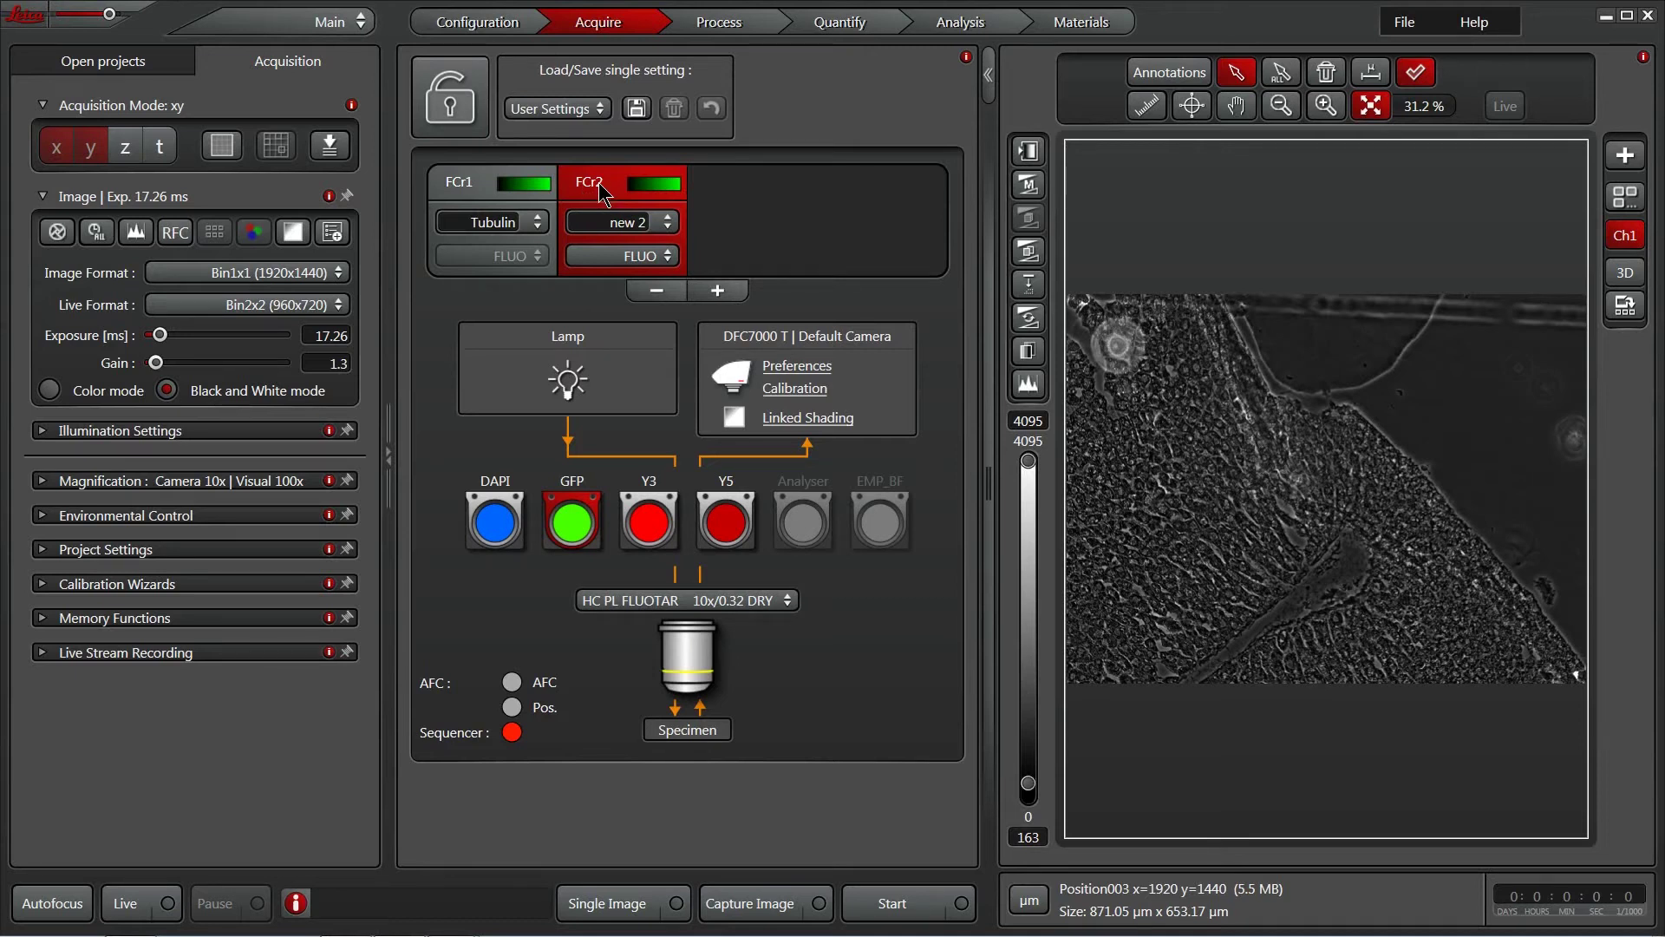
pyautogui.click(657, 501)
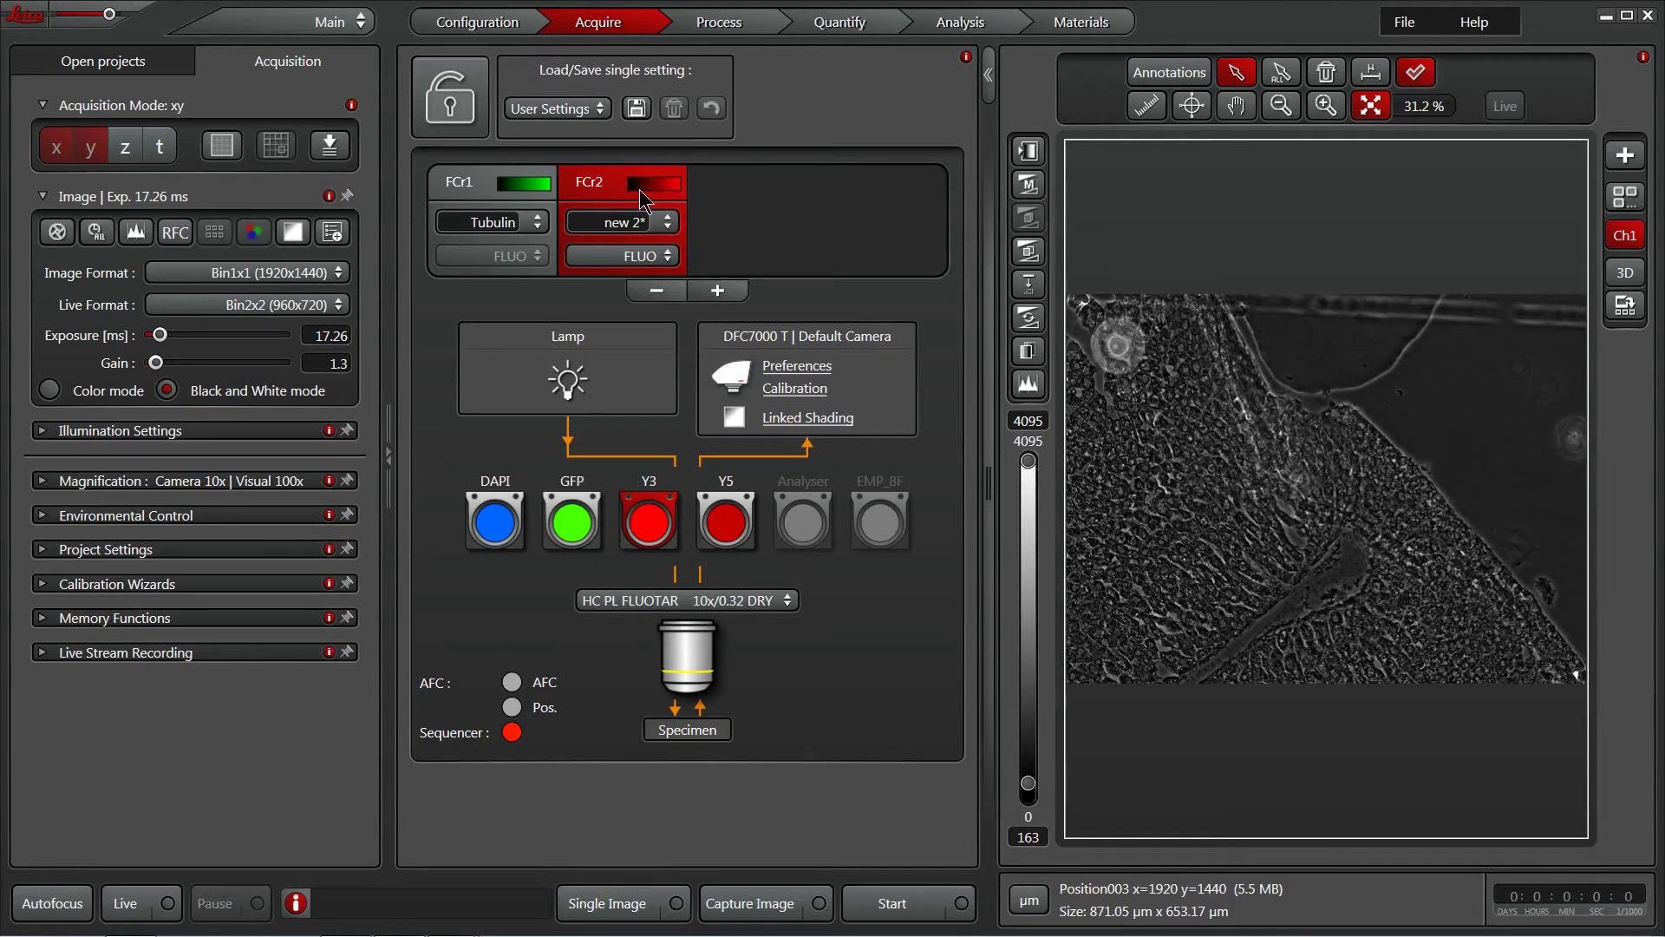
pyautogui.click(641, 222)
pyautogui.press('BackSpace')
pyautogui.press('BackSpace')
pyautogui.press('BackSpace')
pyautogui.press('BackSpace')
pyautogui.press('BackSpace')
pyautogui.write('Nestin')
# - Assign the Cy3 dye to the Nestin channel
pyautogui.press('Return')
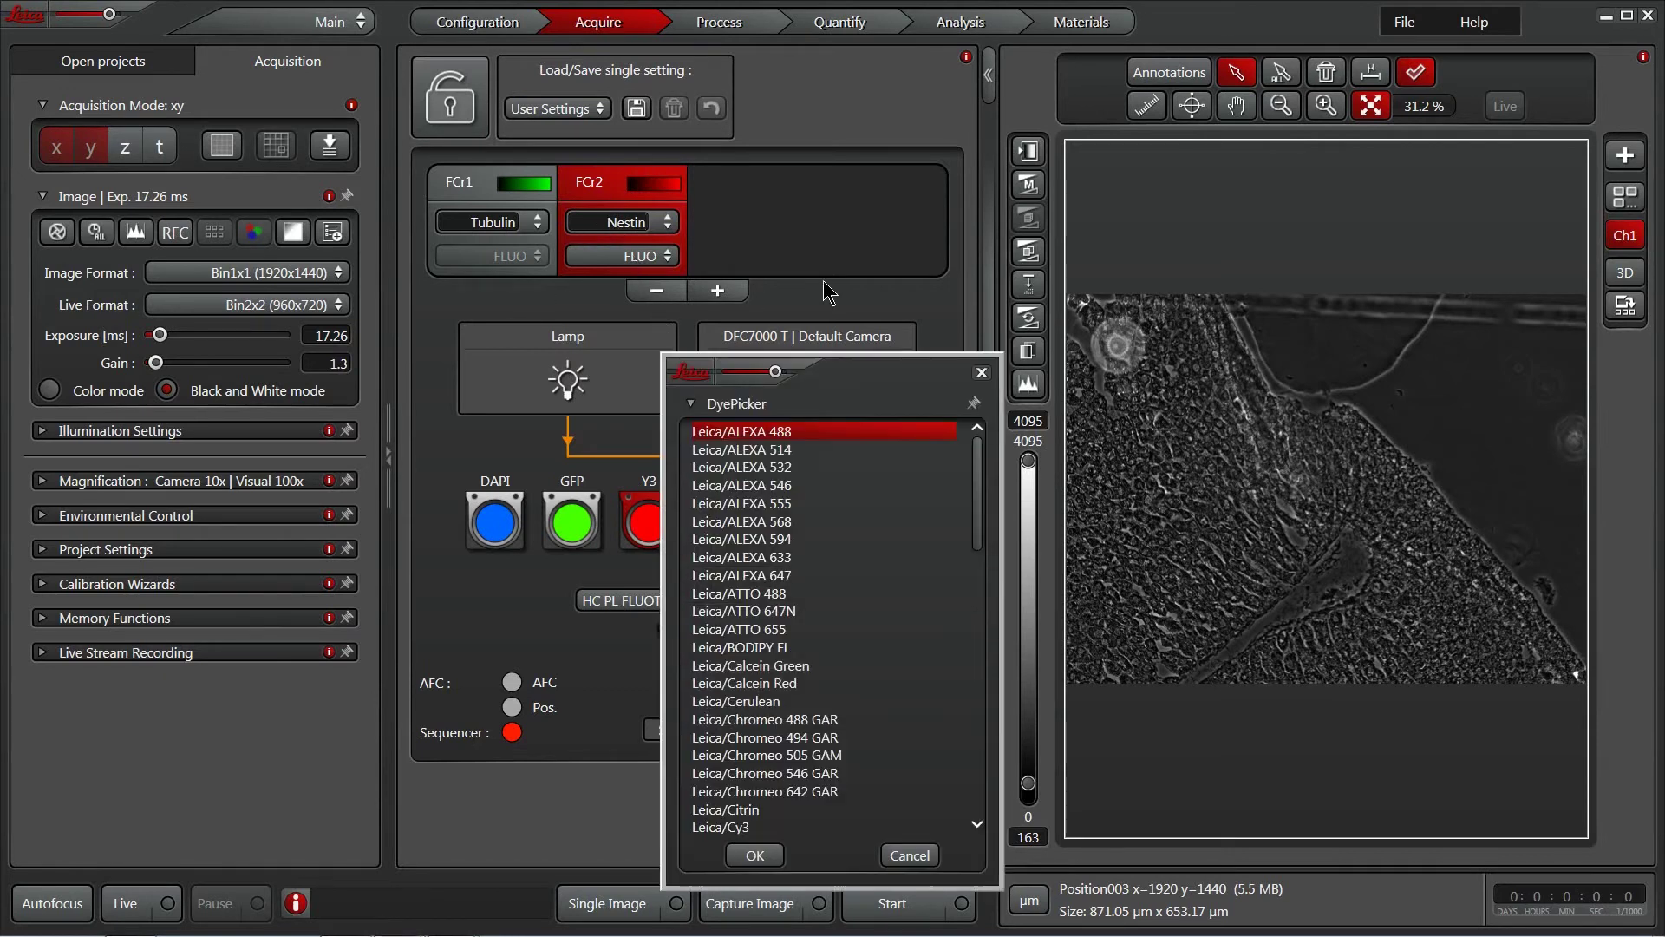
pyautogui.moveTo(977, 494); pyautogui.dragTo(978, 538)
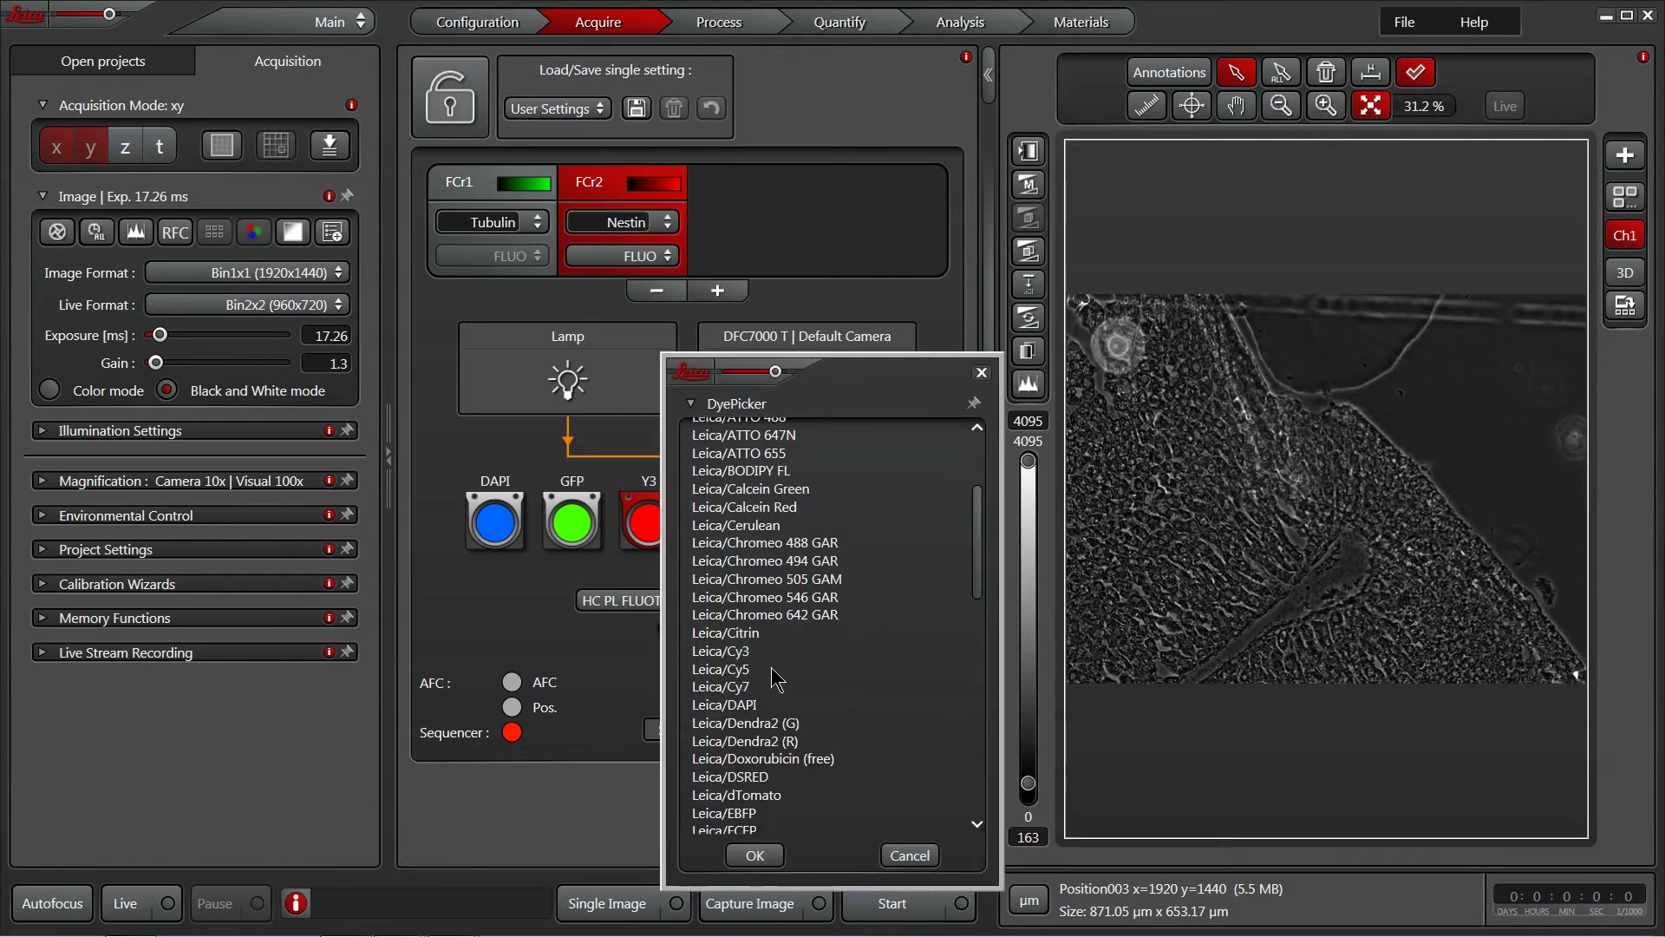
pyautogui.click(751, 653)
pyautogui.click(755, 854)
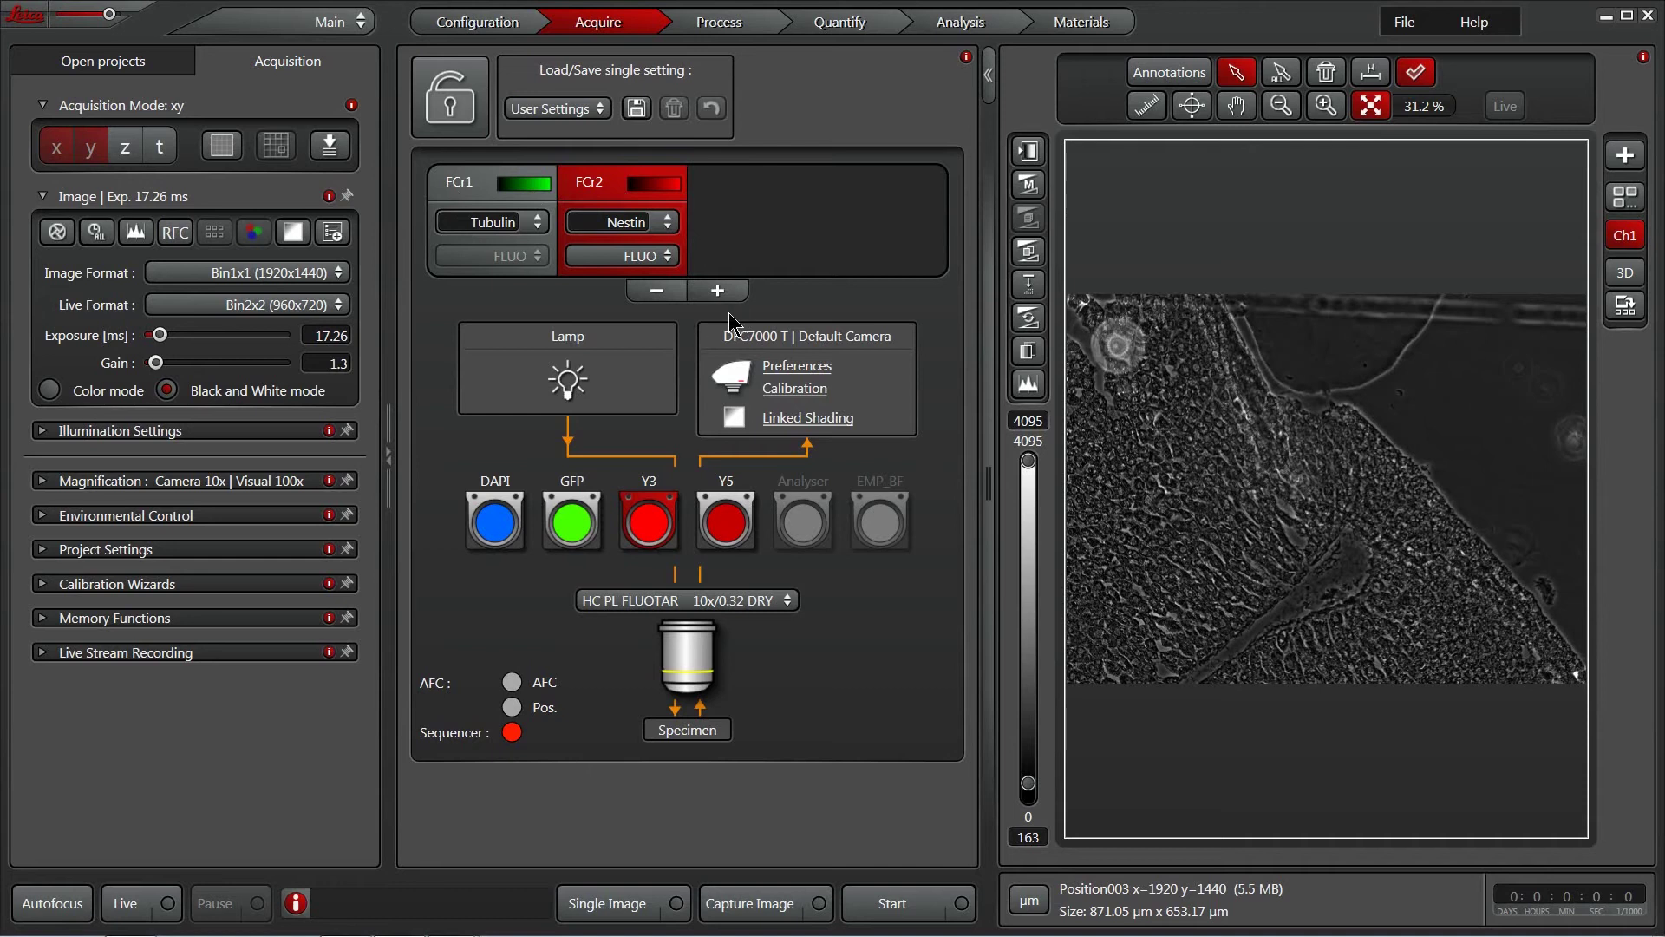
# - Add channel FCr3, colour it magenta and name it DCX
pyautogui.click(734, 290)
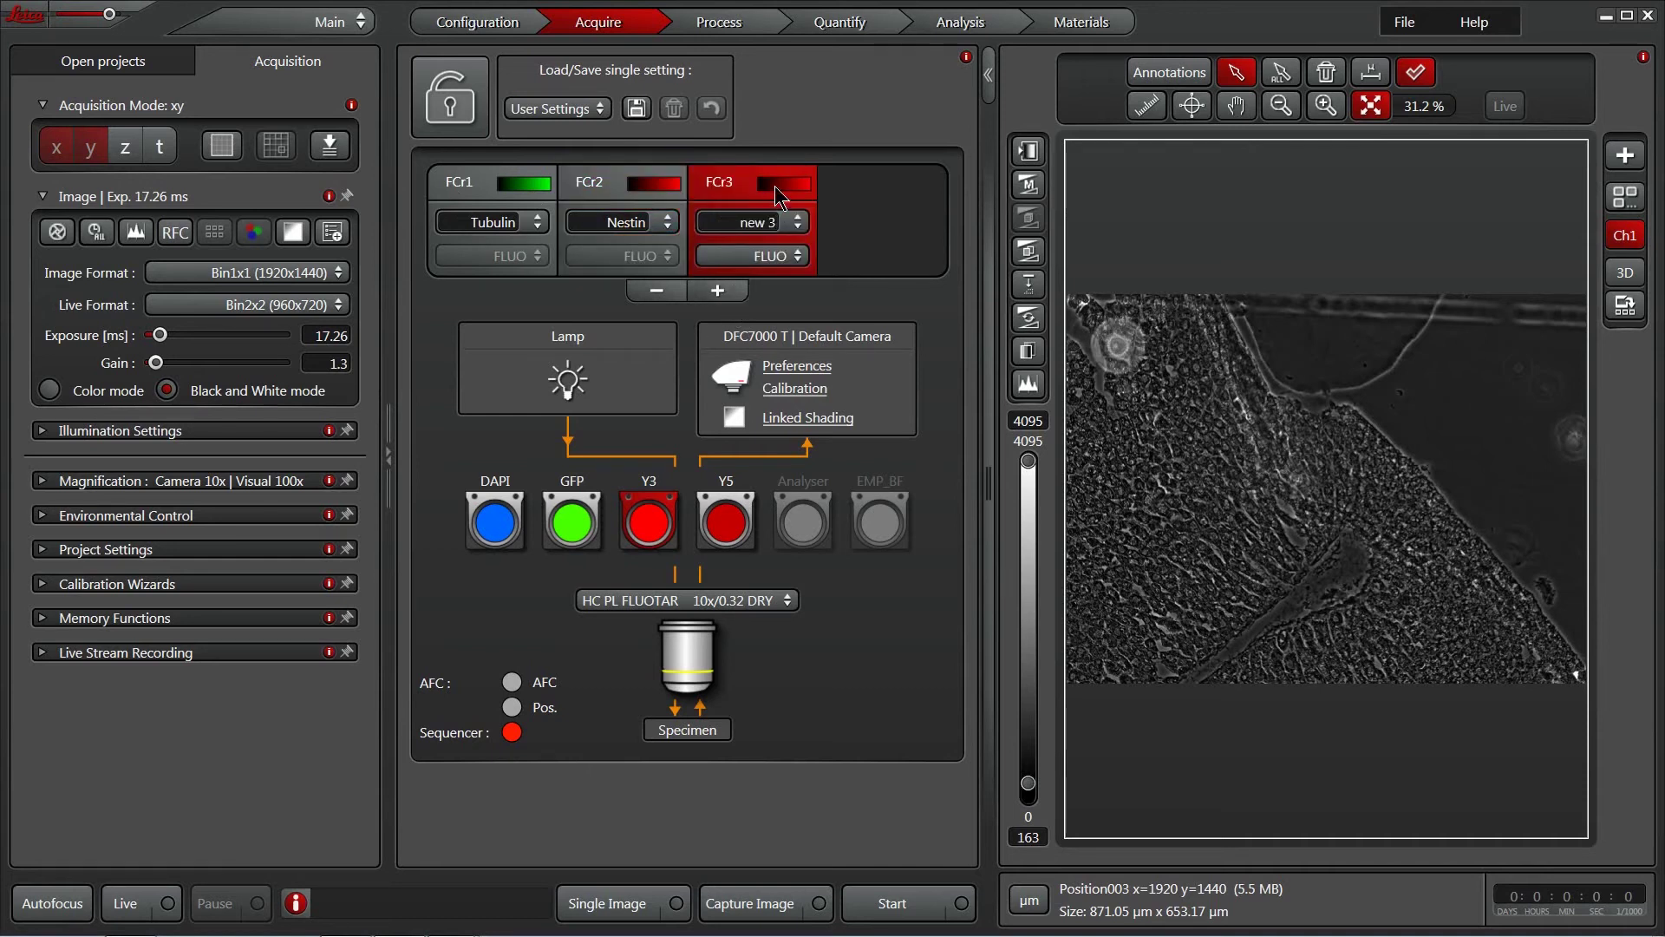
pyautogui.click(740, 217)
pyautogui.write('DCX')
# - Assign the Leica/Cy5 dye to the DCX channel
pyautogui.click(772, 256)
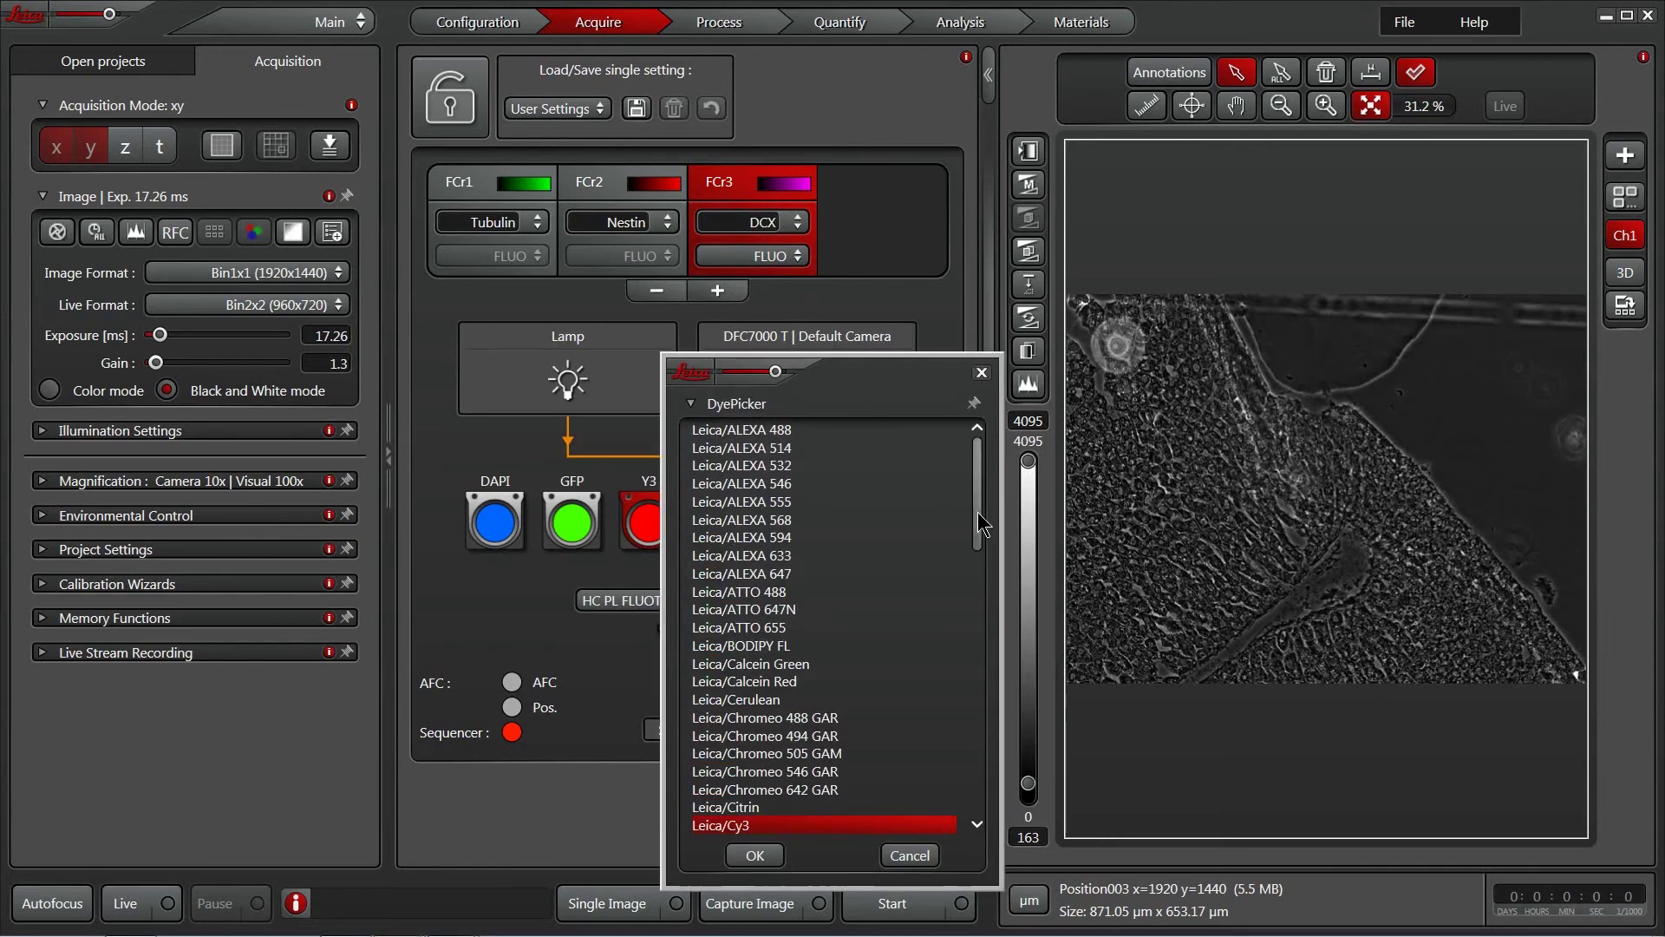
pyautogui.moveTo(977, 511); pyautogui.dragTo(975, 538)
pyautogui.click(746, 746)
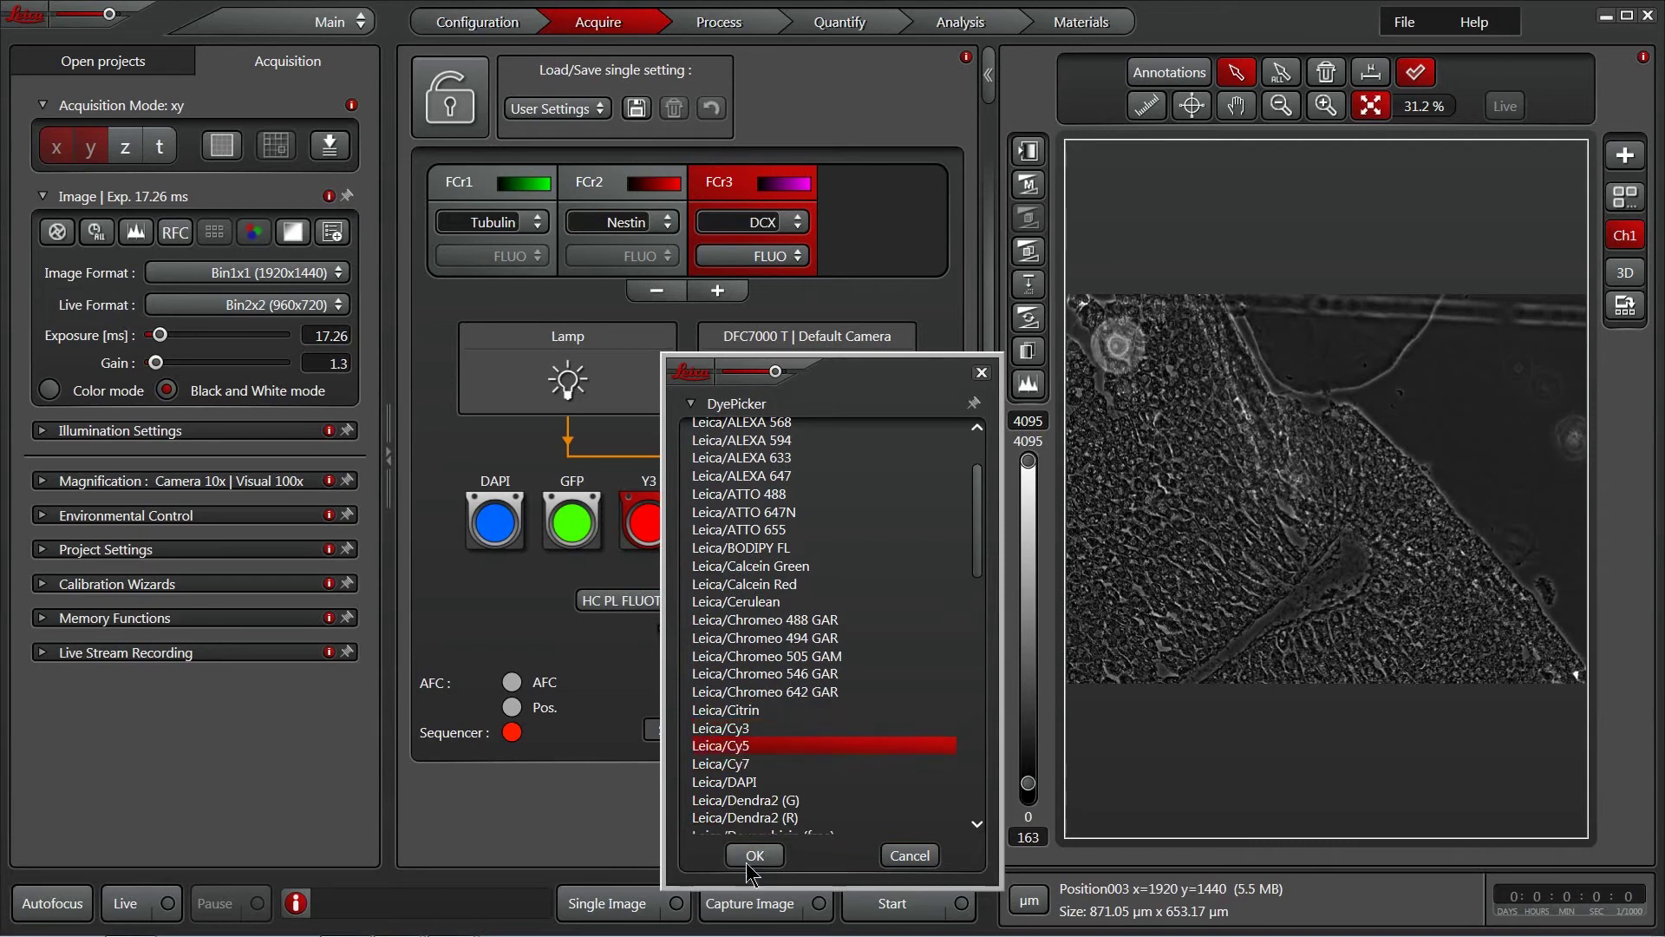
pyautogui.click(752, 859)
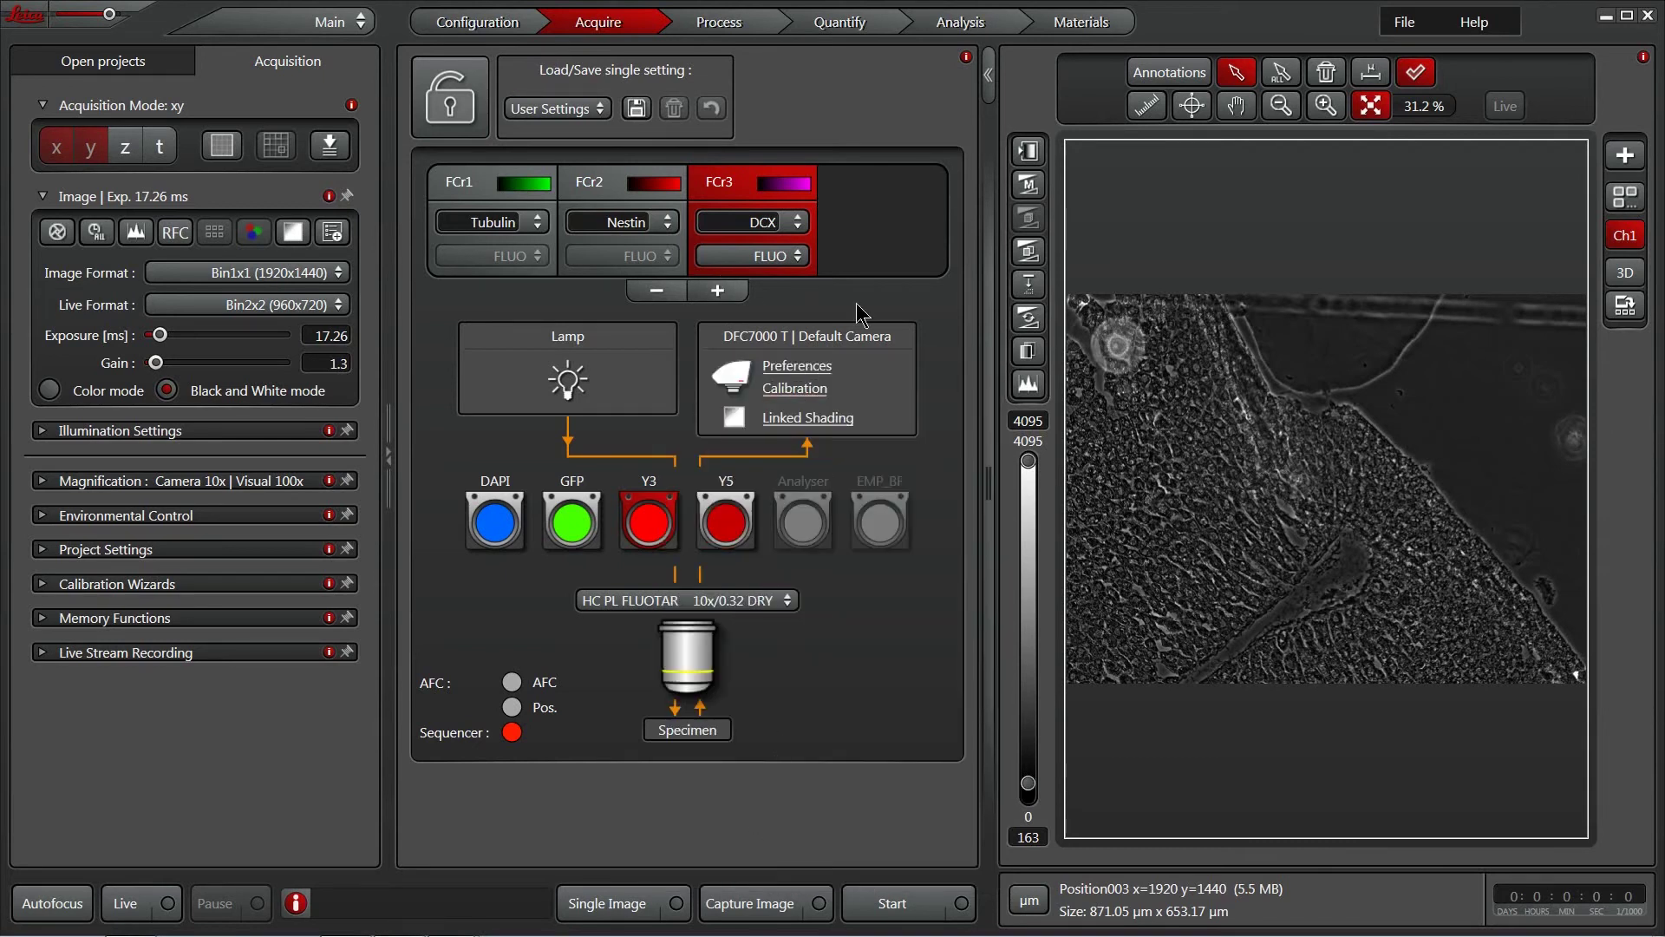
# - Add channel FCr4 on the DAPI filter and name it PK-A
pyautogui.click(734, 297)
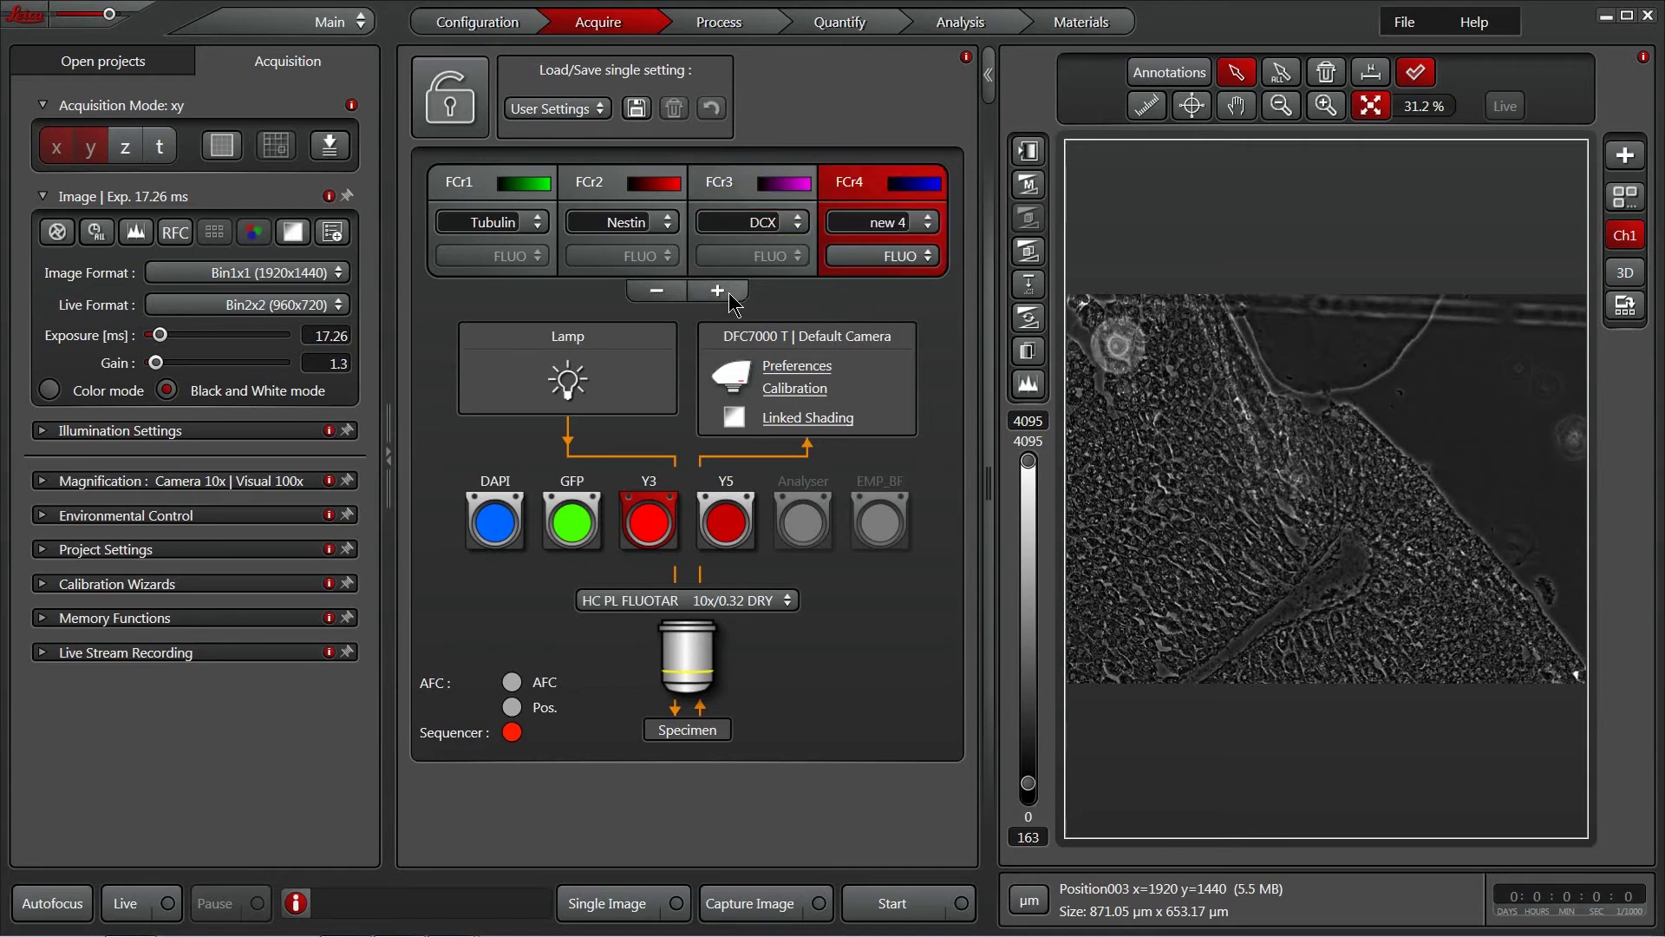
pyautogui.click(512, 514)
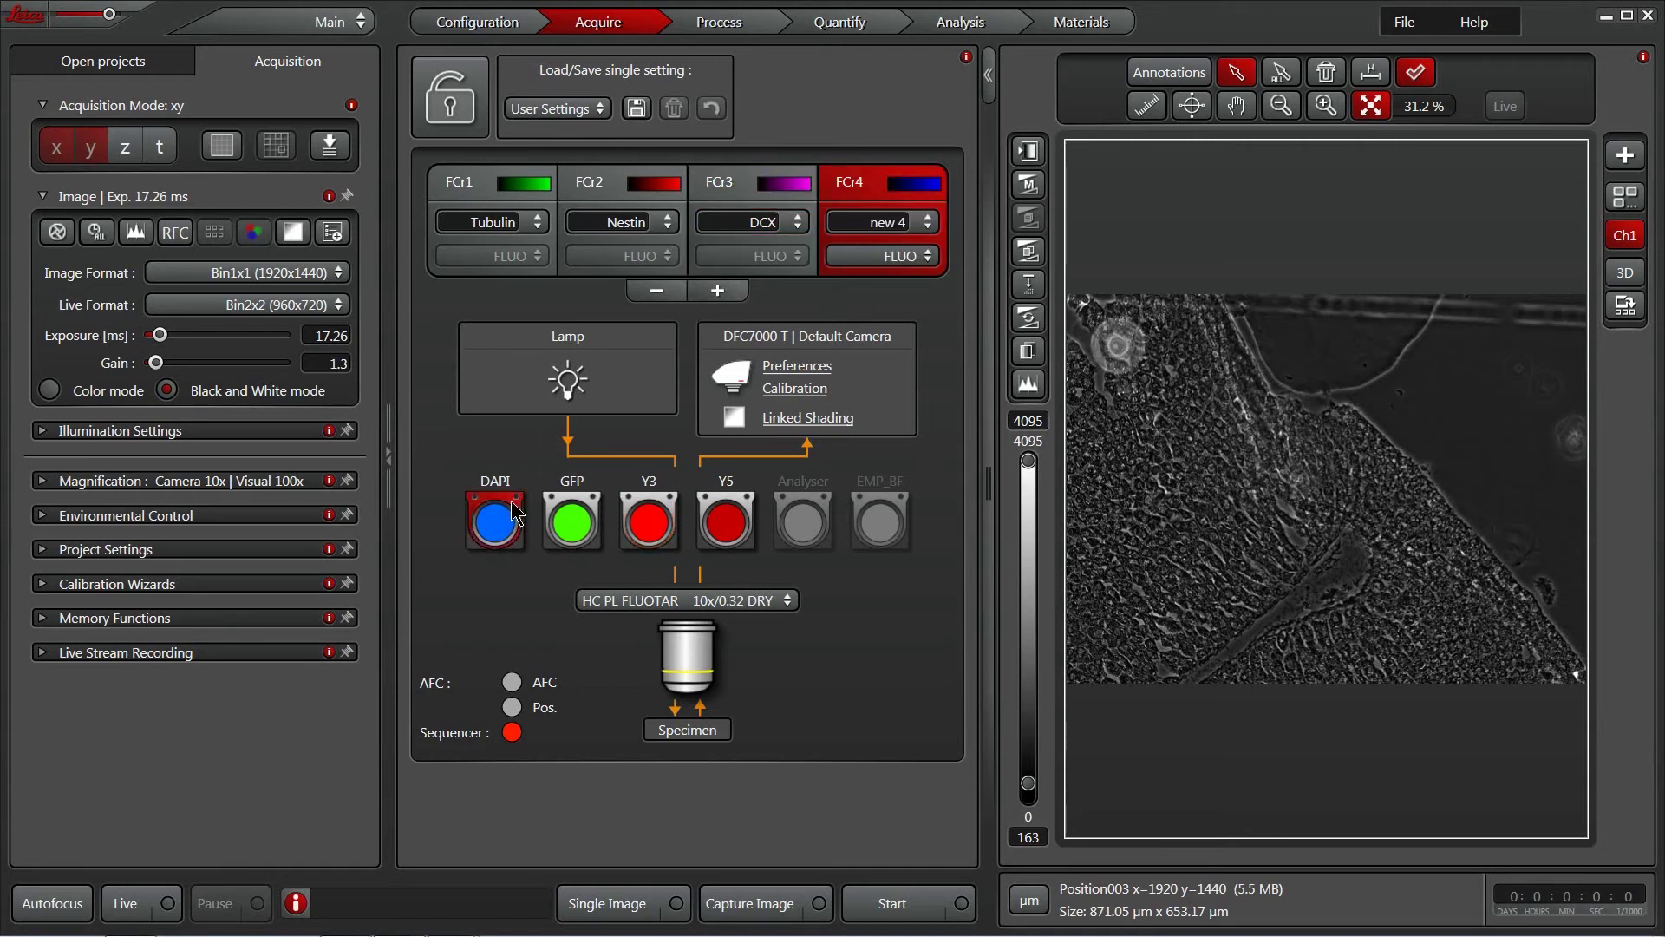
pyautogui.doubleClick(902, 224)
pyautogui.write('PK-A')
# - Assign the Leica/DAPI dye to the PK-A channel
pyautogui.click(911, 257)
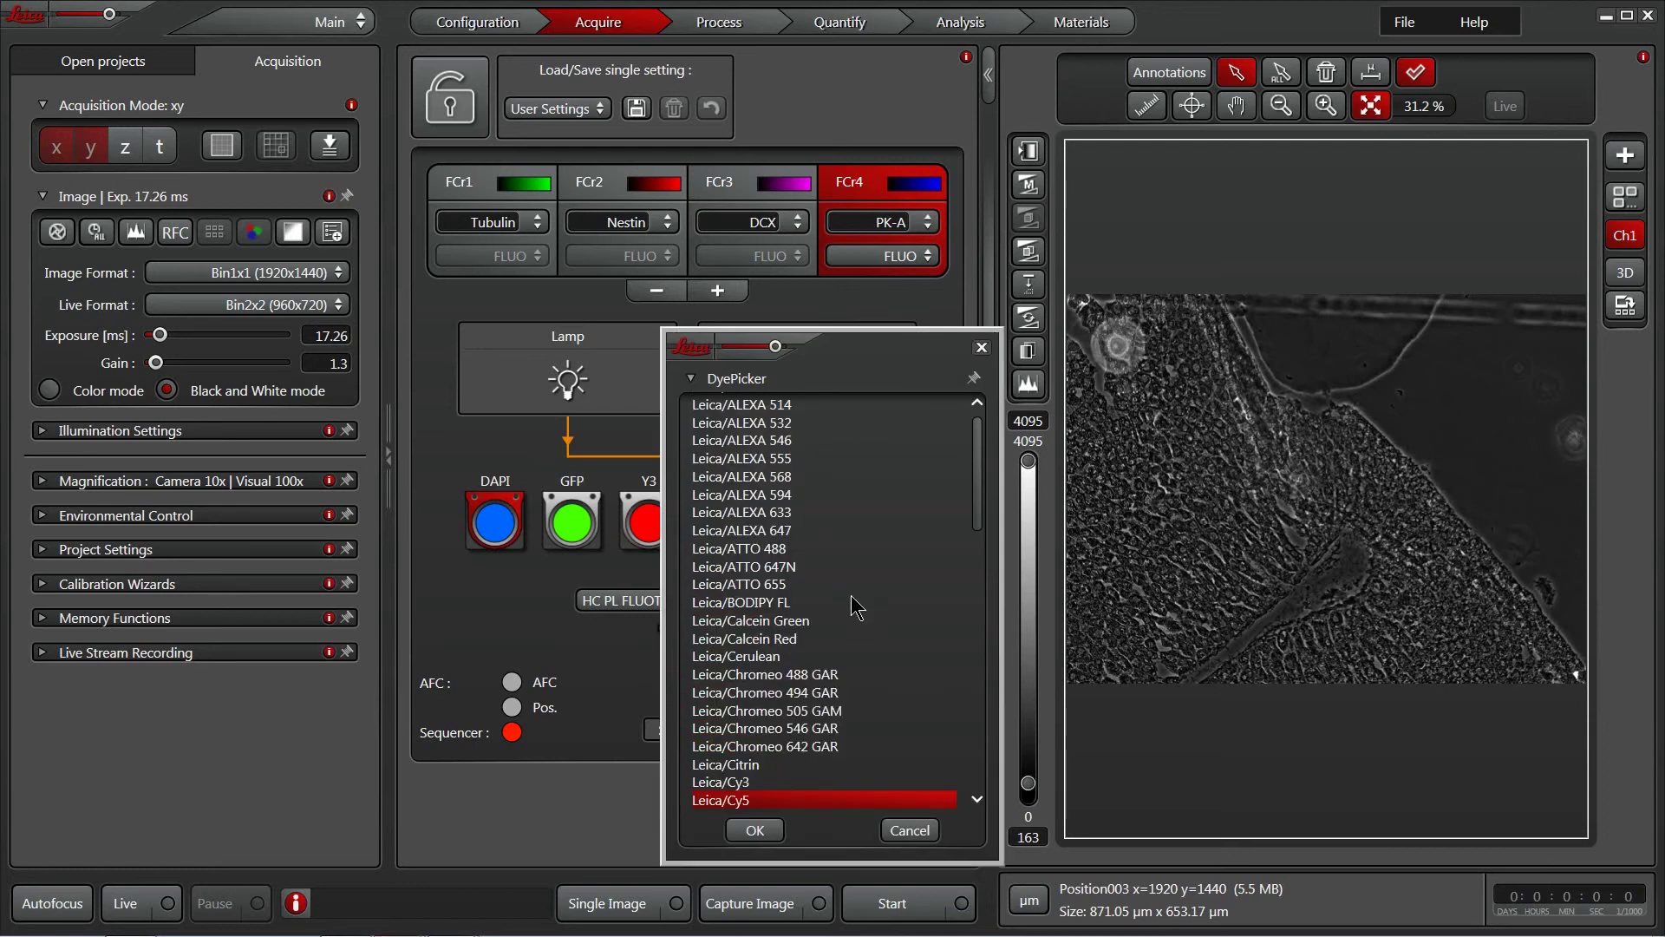
pyautogui.moveTo(978, 481); pyautogui.dragTo(978, 487)
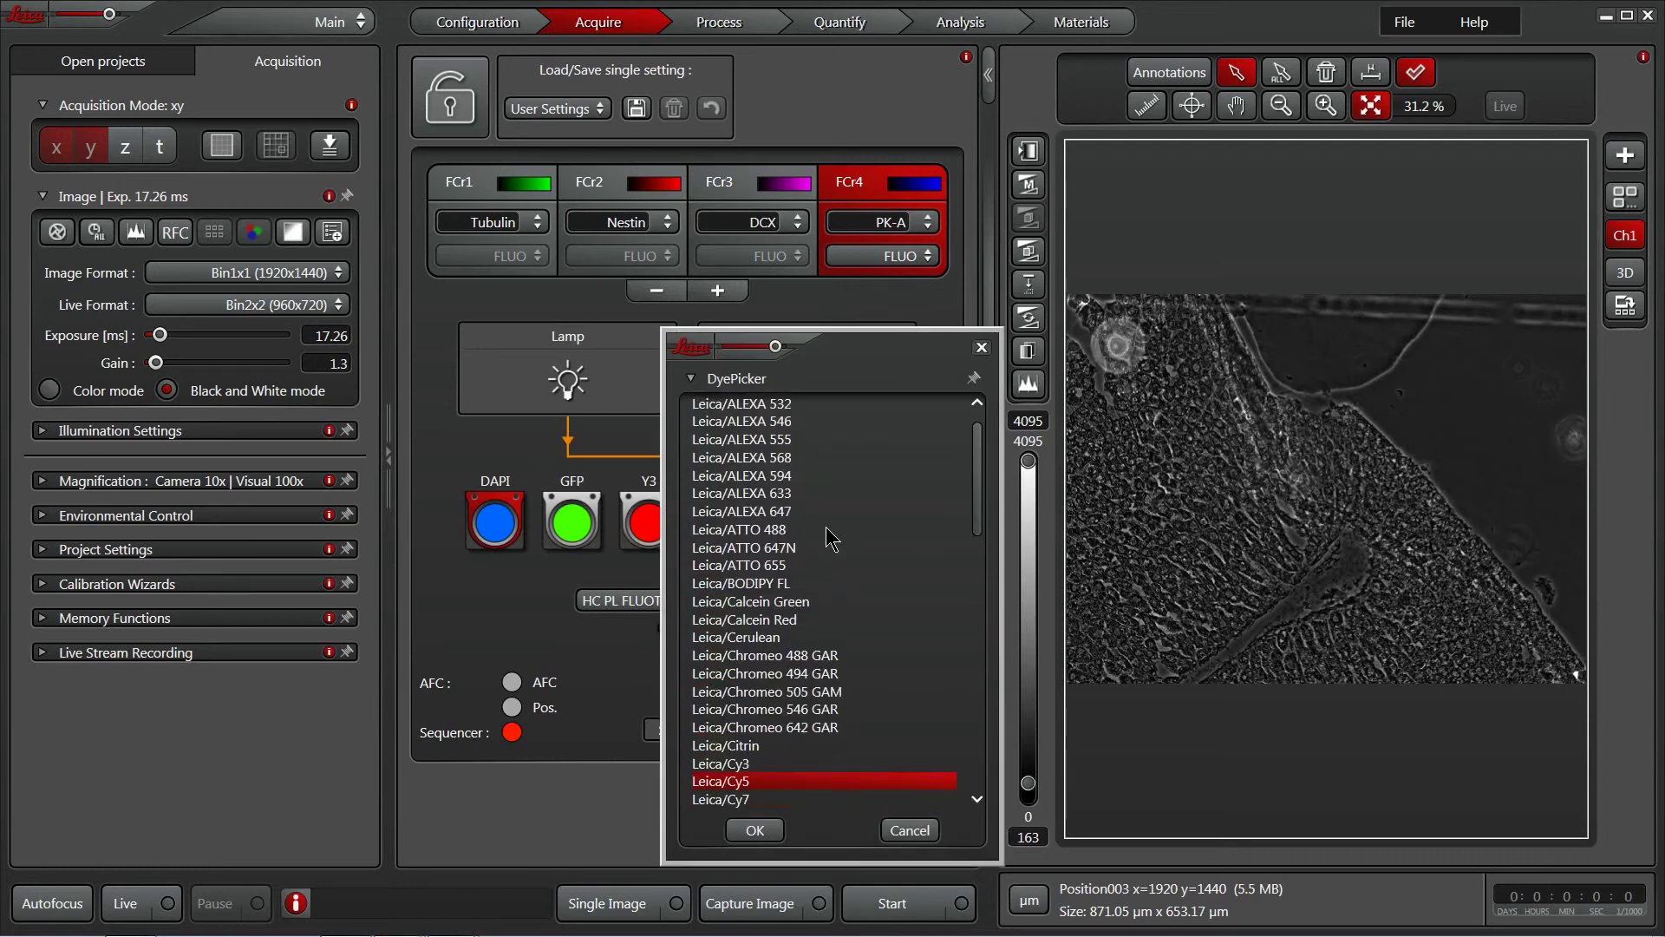
pyautogui.scroll(-6, 980, 488)
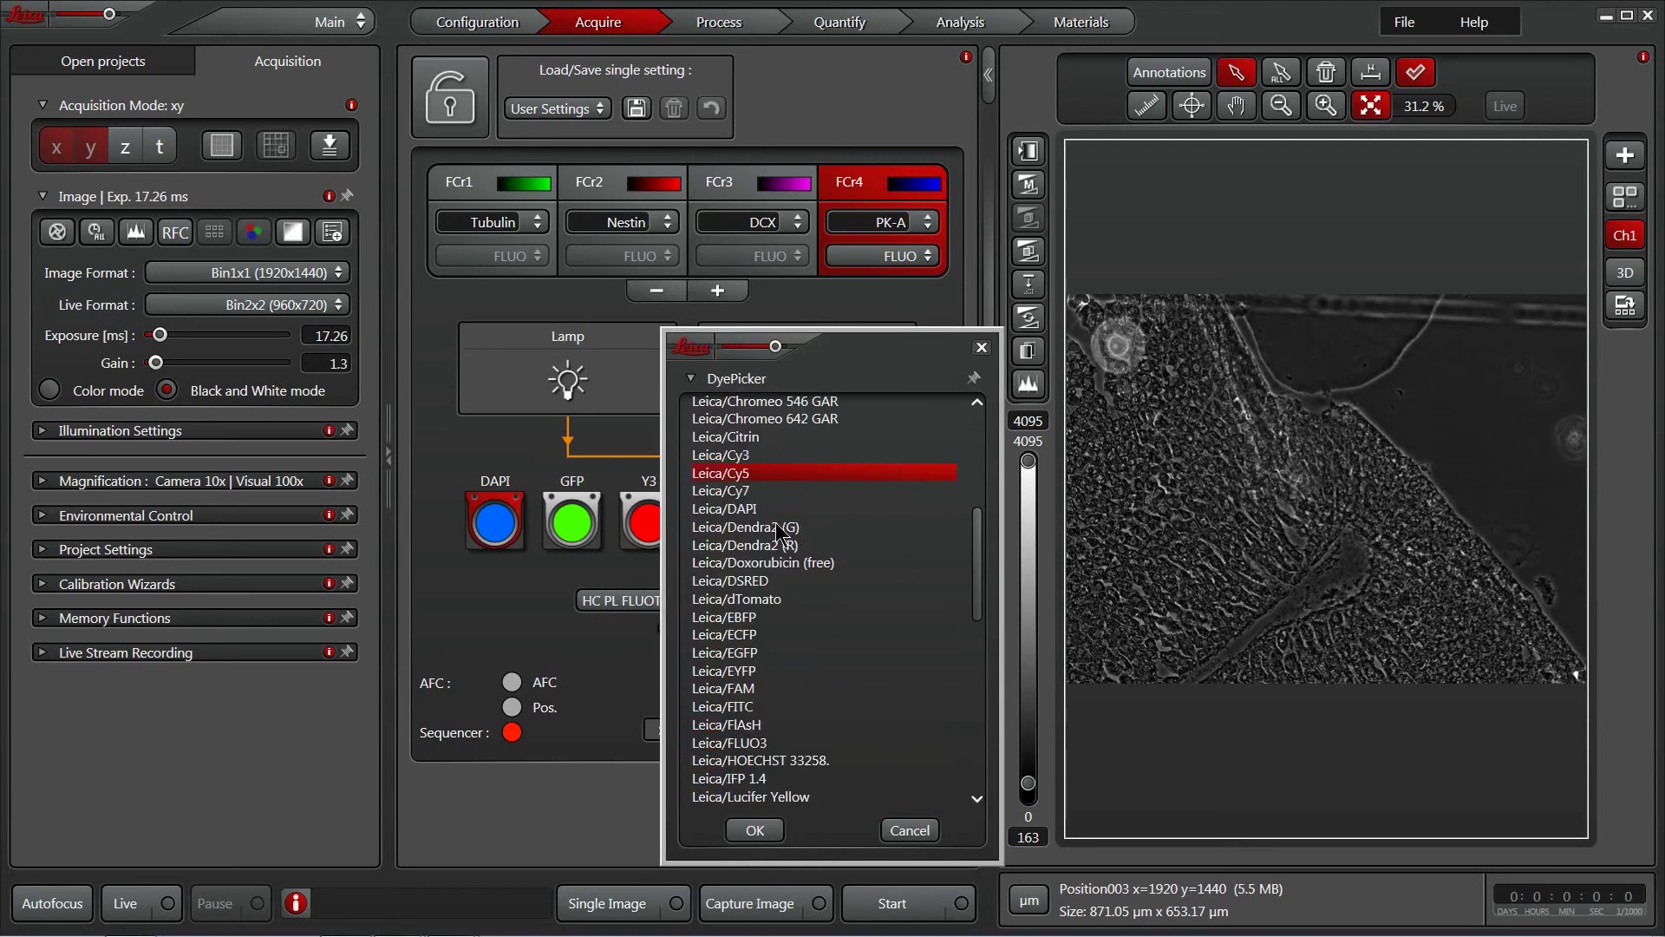
pyautogui.click(731, 508)
pyautogui.click(754, 830)
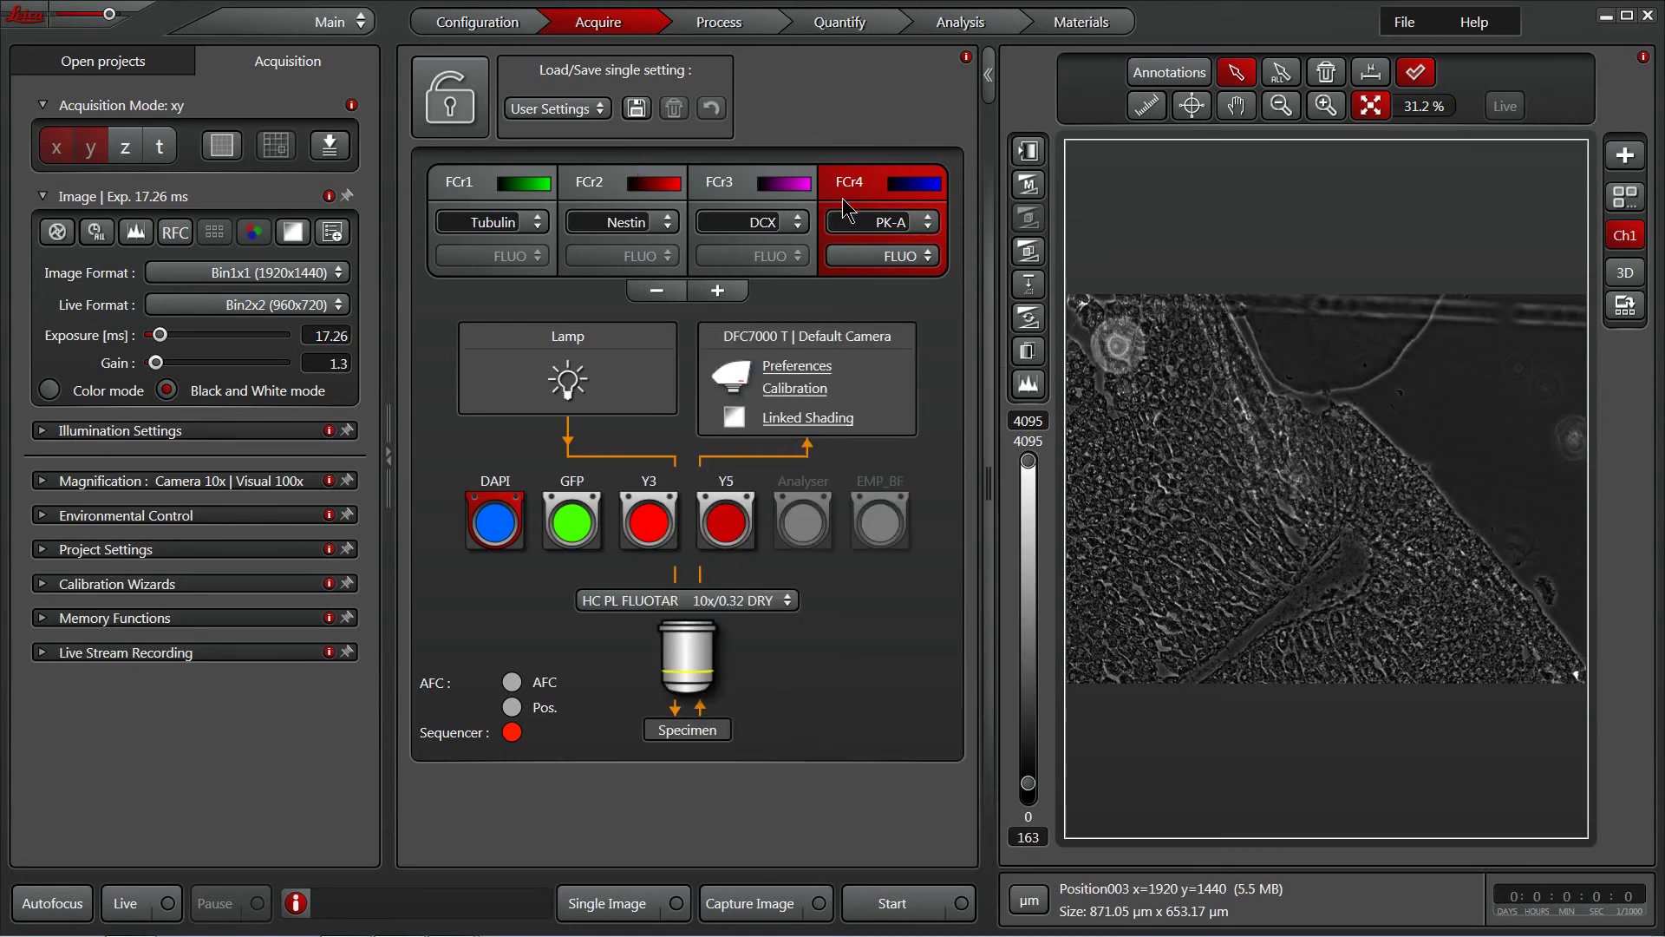
pyautogui.click(717, 194)
pyautogui.click(853, 186)
pyautogui.moveTo(430, 189); pyautogui.dragTo(430, 189)
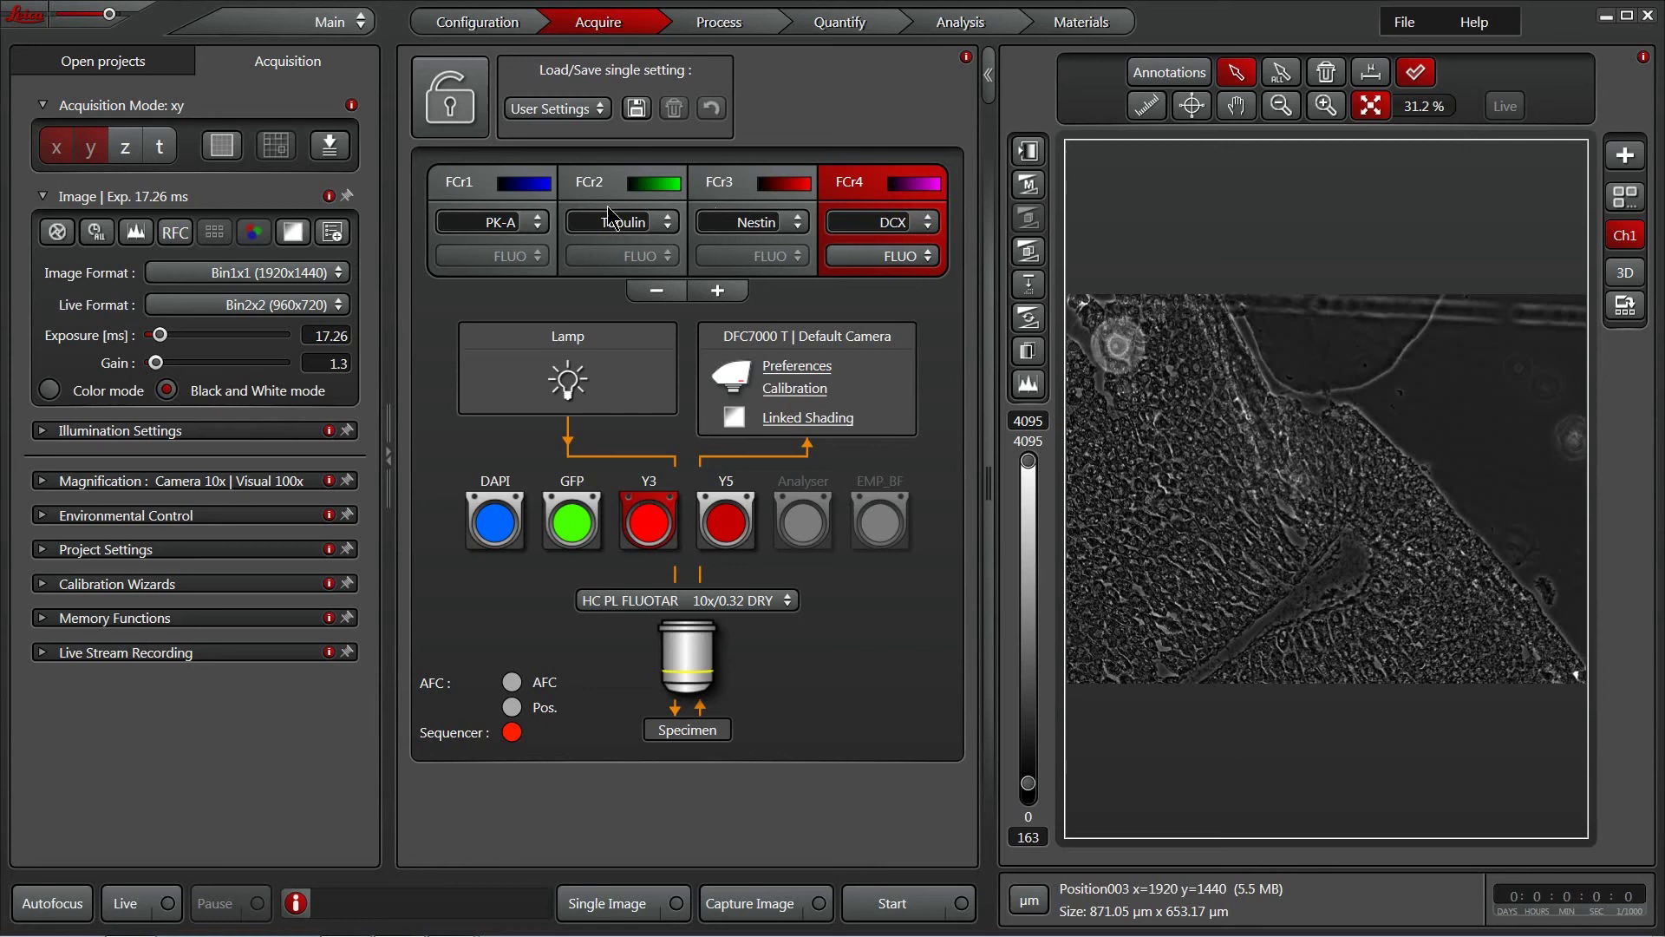
pyautogui.click(475, 191)
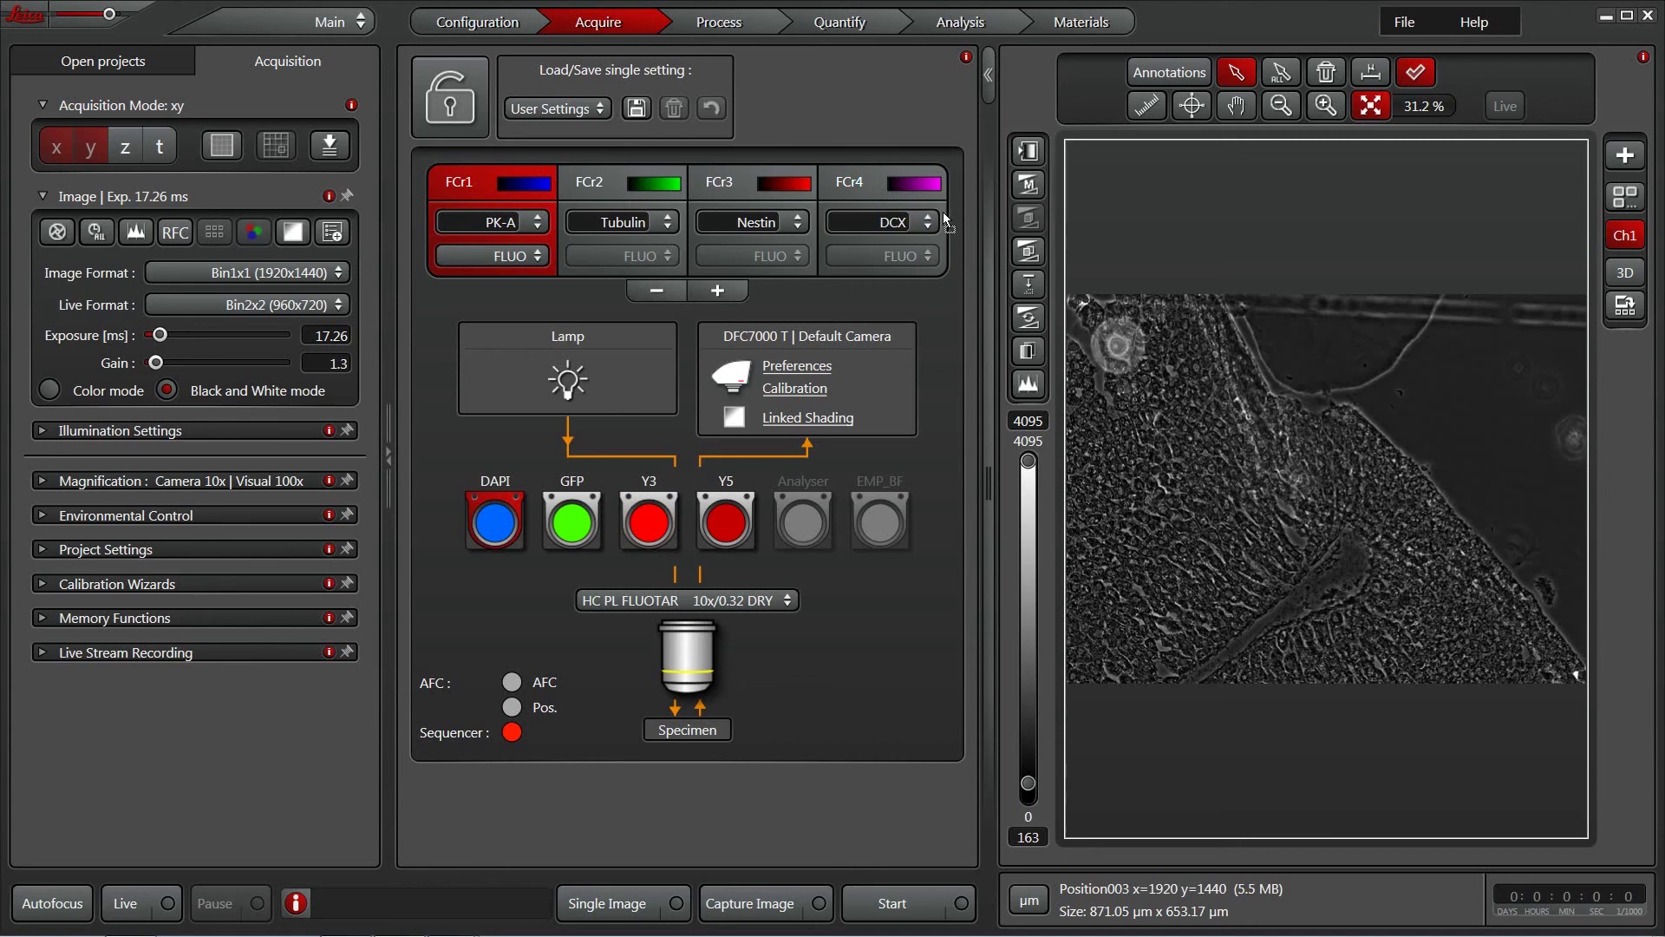
pyautogui.moveTo(947, 221); pyautogui.dragTo(946, 221)
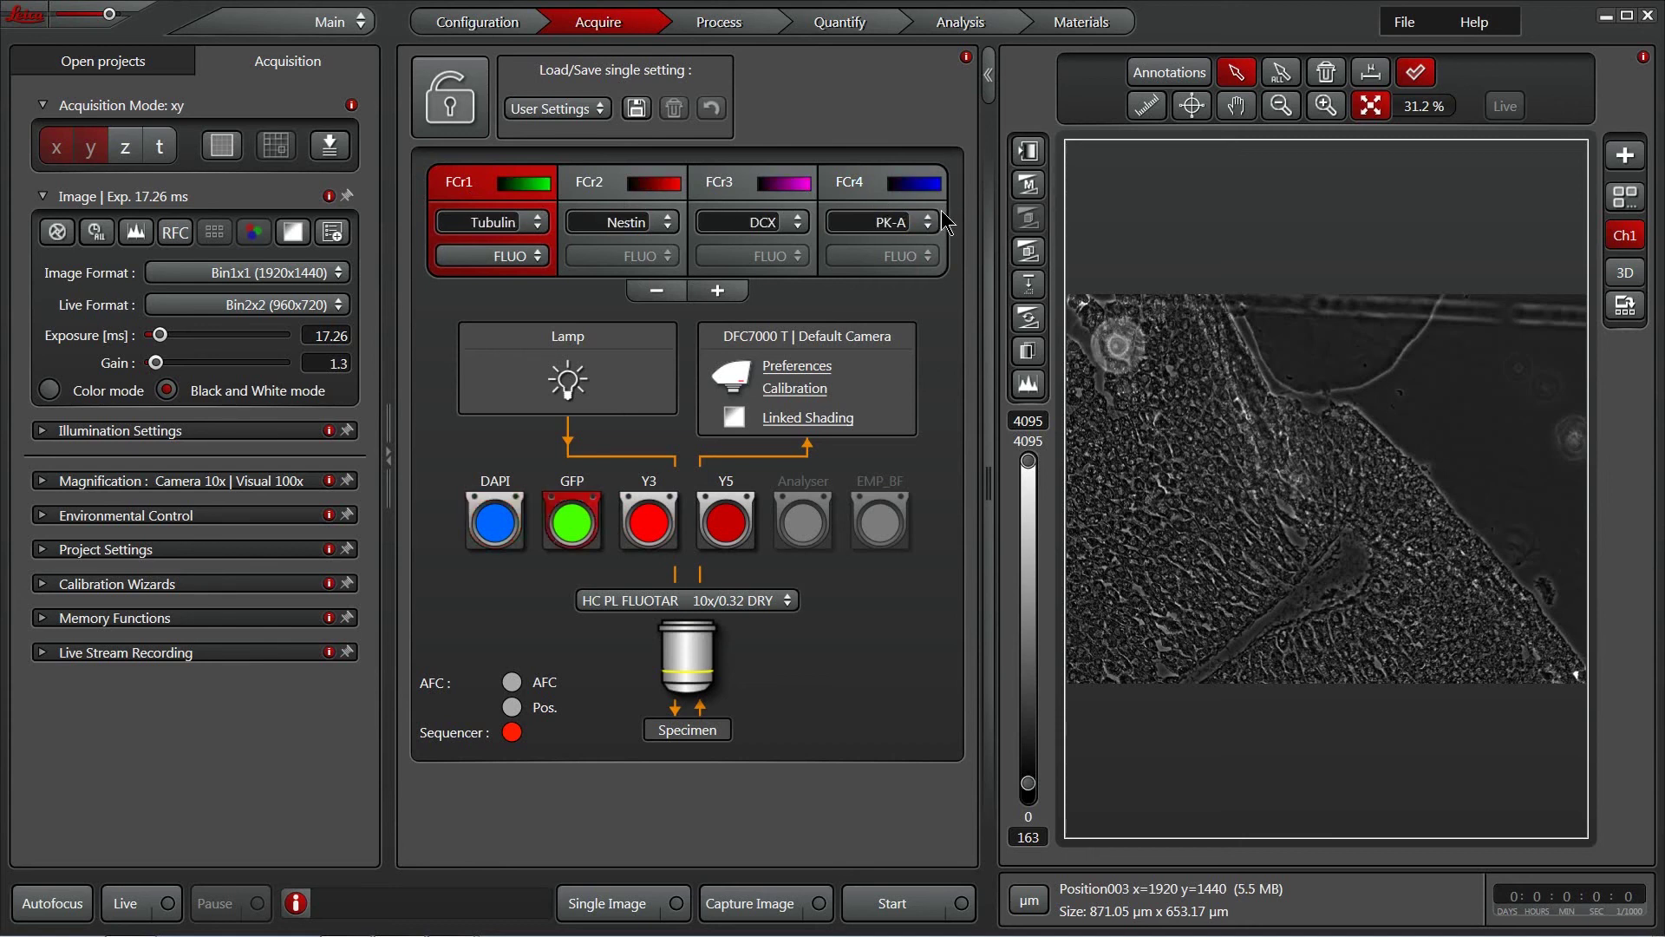